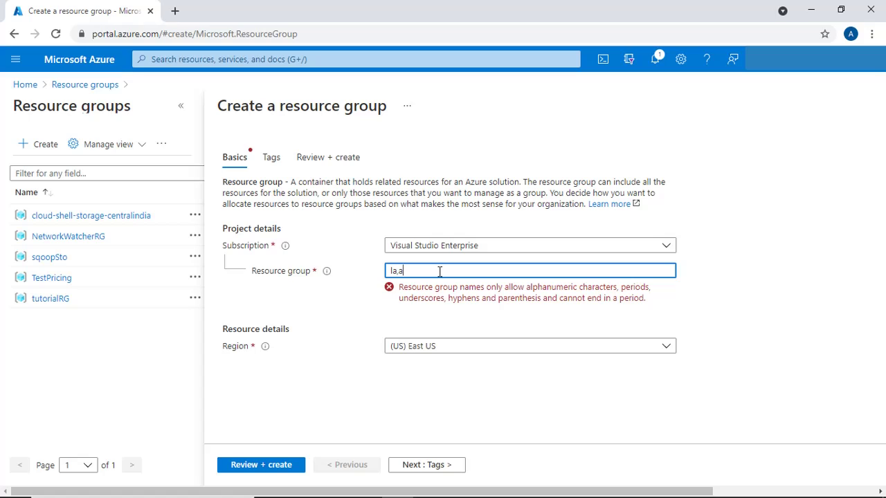
Create a resource group named lamaze-infra-prod under the Visual Studio Enterprise subscription in the (US) East US region.
{"action": "type", "text": "maze-infra"}
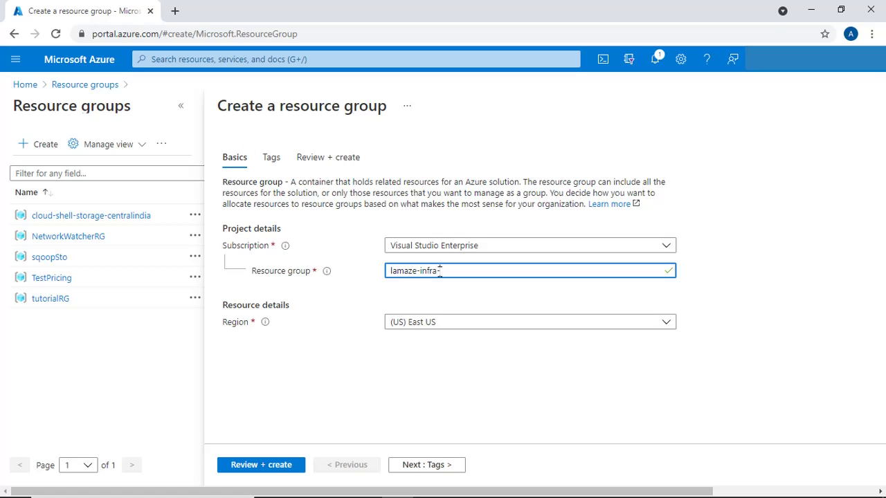
{"action": "type", "text": "-pro"}
{"action": "type", "text": "pro"}
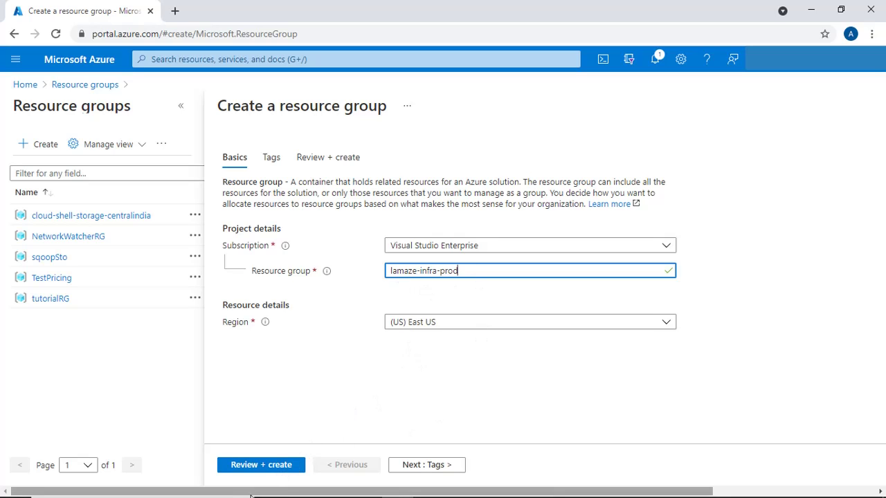
{"action": "left_click", "coordinate": [276, 470]}
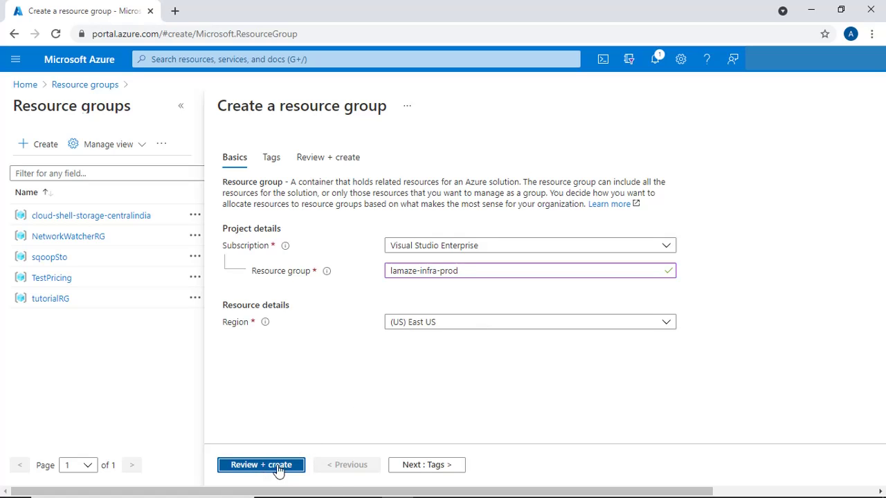
{"action": "left_click", "coordinate": [518, 324]}
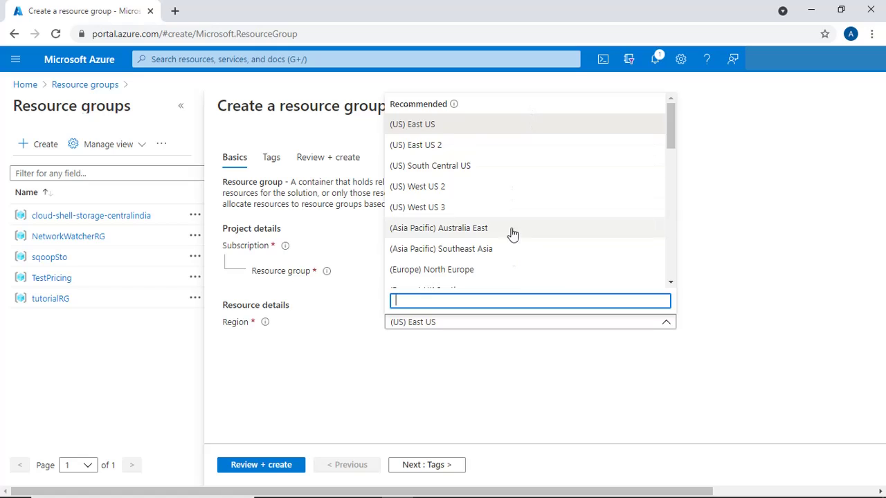
{"action": "left_click", "coordinate": [598, 415]}
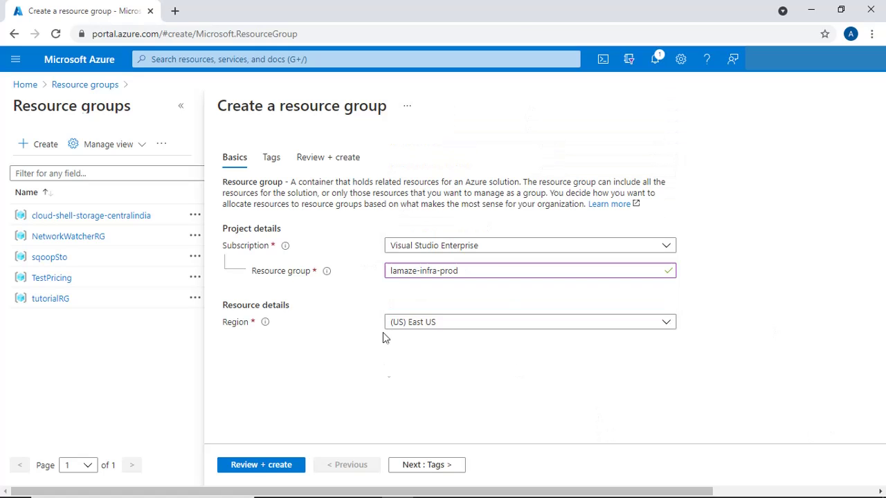
{"action": "left_click", "coordinate": [256, 469]}
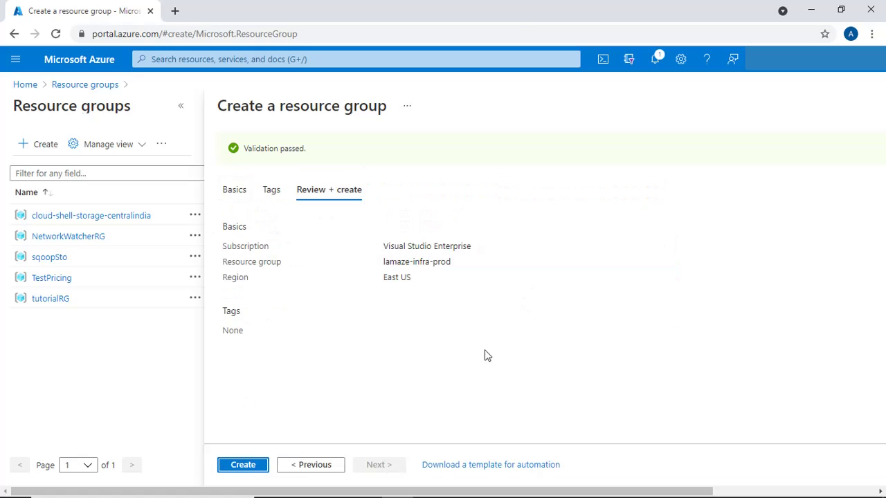
{"action": "left_click", "coordinate": [244, 465]}
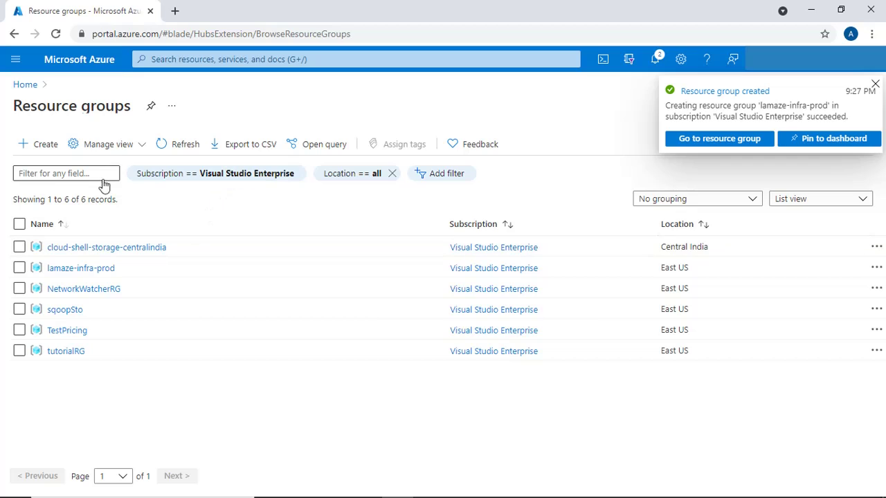
Start creating a virtual machine named prod-testvm inside the new lamaze-infra-prod resource group.
{"action": "left_click", "coordinate": [719, 144]}
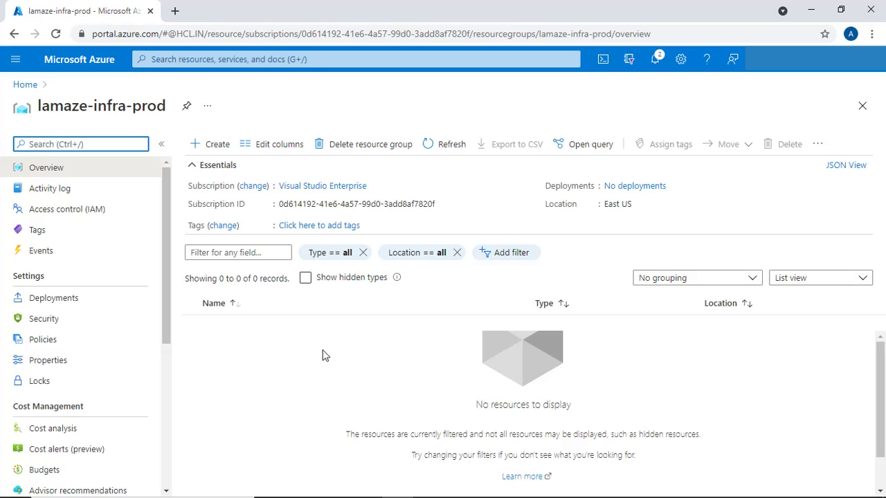
{"action": "left_click", "coordinate": [213, 146]}
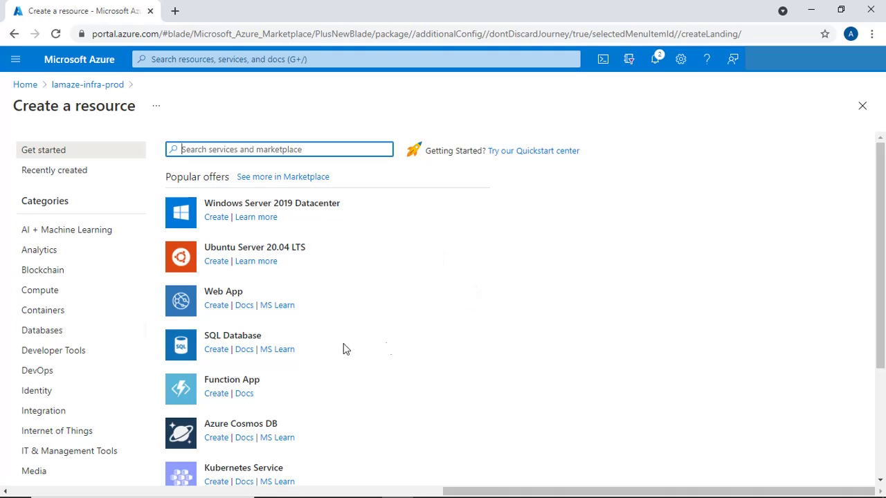
{"action": "left_click", "coordinate": [53, 293]}
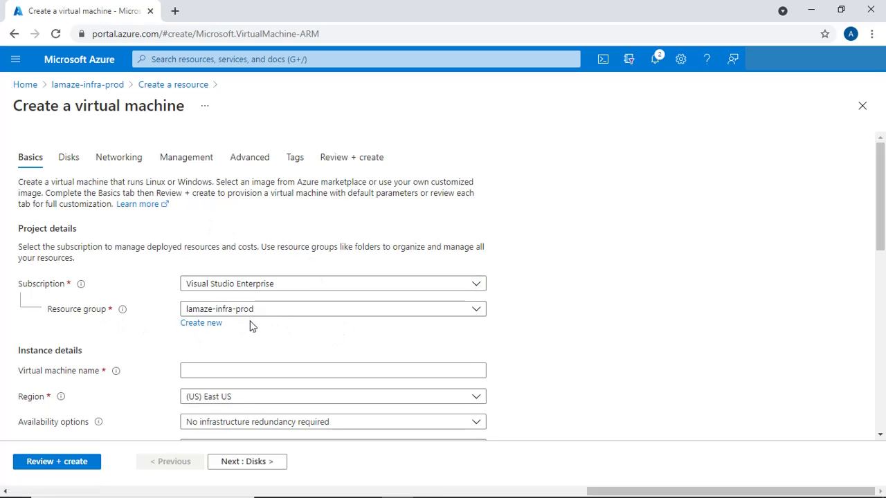
{"action": "left_click", "coordinate": [287, 370]}
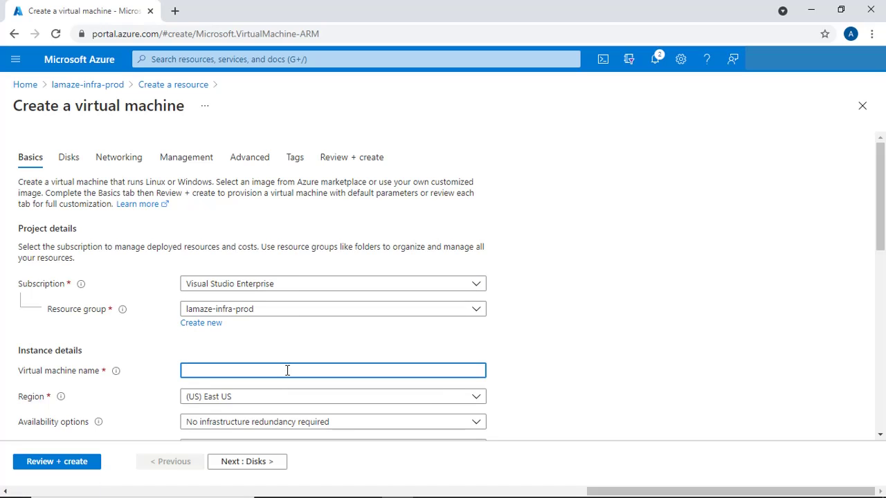
{"action": "type", "text": "prod-testvm"}
Set the virtual machine's image to Windows Server 2019 Datacenter - Gen1 and its size to Standard_DS1_v2.
{"action": "scroll", "coordinate": [287, 371], "scroll_direction": "down", "scroll_amount": 2}
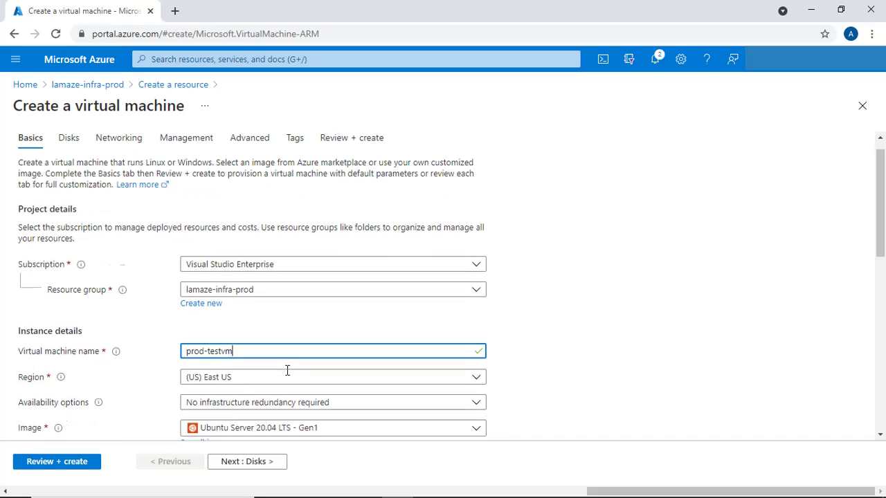
{"action": "scroll", "coordinate": [253, 395], "scroll_direction": "down", "scroll_amount": 1}
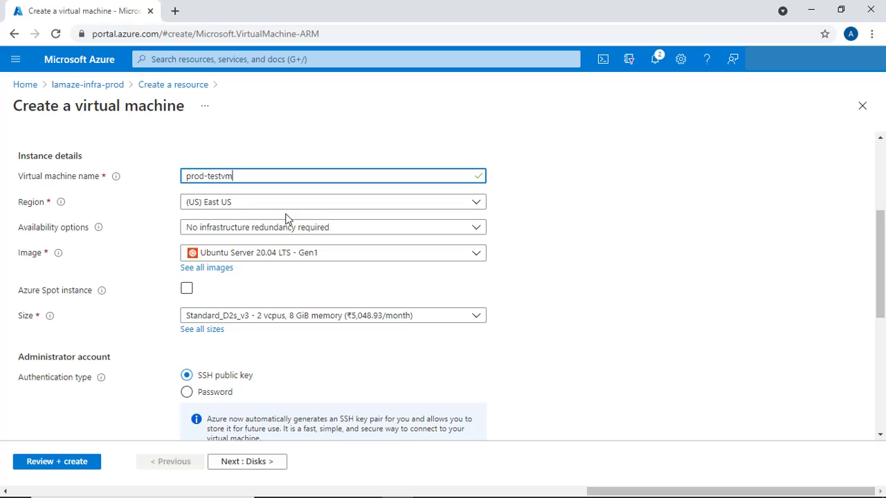
{"action": "left_click", "coordinate": [373, 258]}
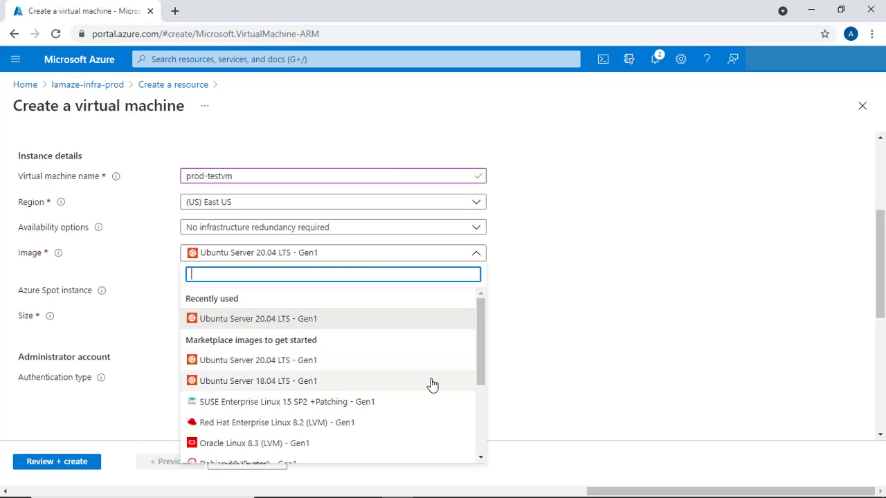
{"action": "scroll", "coordinate": [431, 382], "scroll_direction": "down", "scroll_amount": 3}
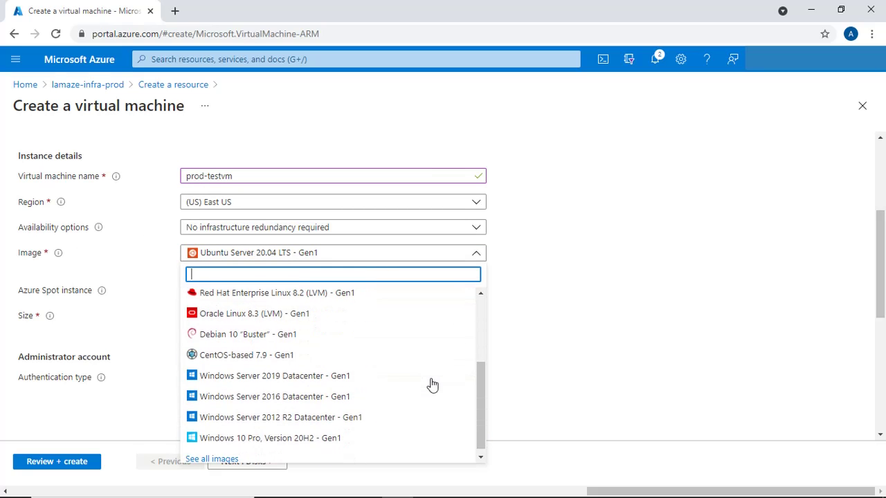
{"action": "left_click", "coordinate": [326, 383]}
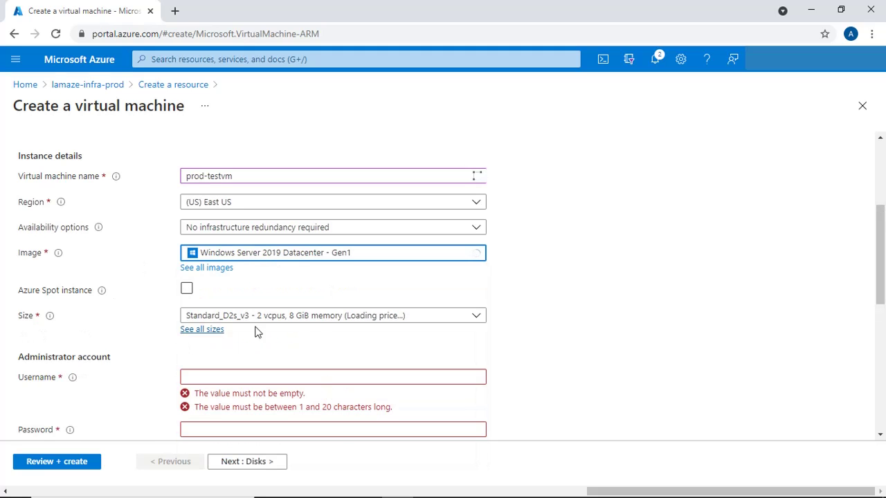
{"action": "left_click", "coordinate": [398, 320]}
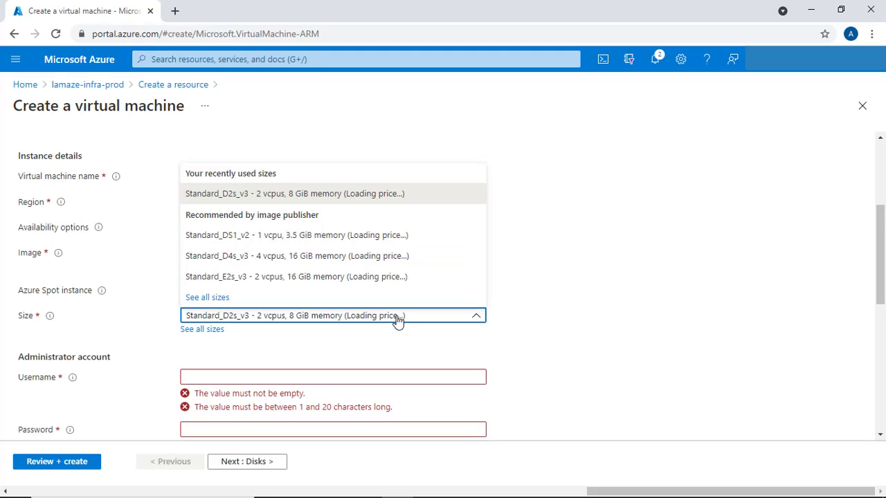
{"action": "left_click", "coordinate": [382, 239]}
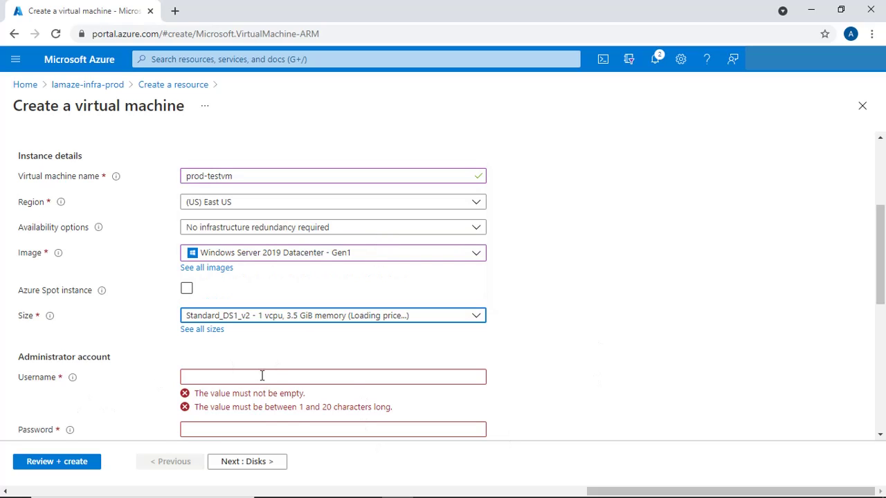
Set the administrator account's username to azureuser, then enter and confirm the account password.
{"action": "left_click", "coordinate": [263, 375]}
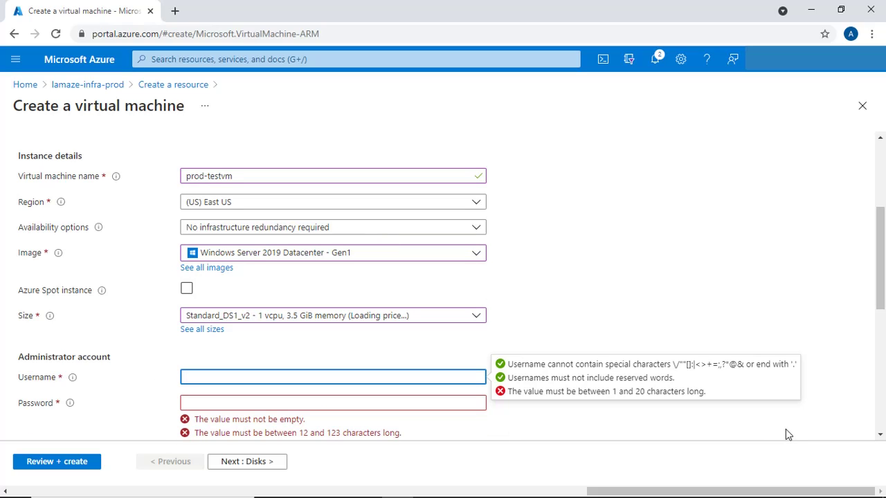
{"action": "type", "text": "azure"}
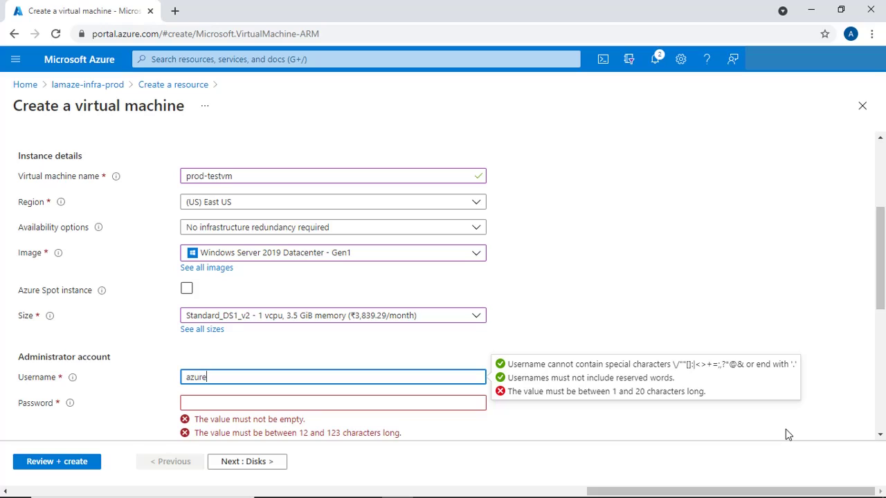
{"action": "type", "text": "user"}
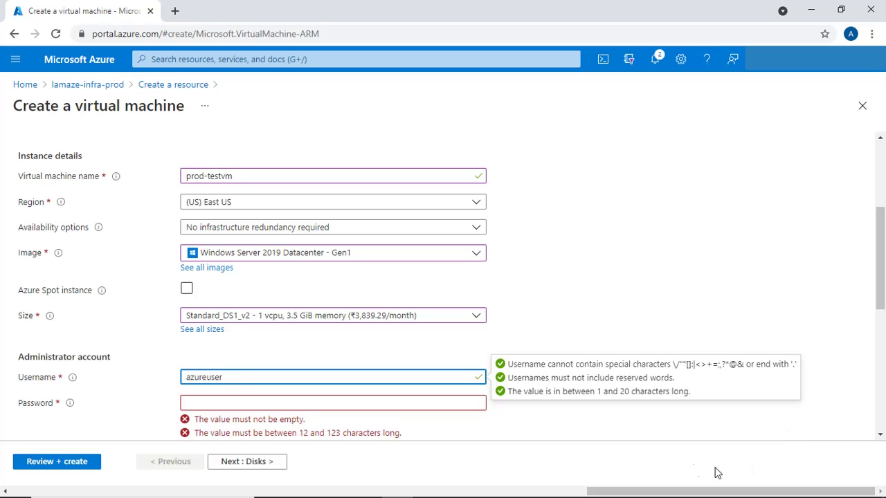
{"action": "left_click", "coordinate": [402, 402]}
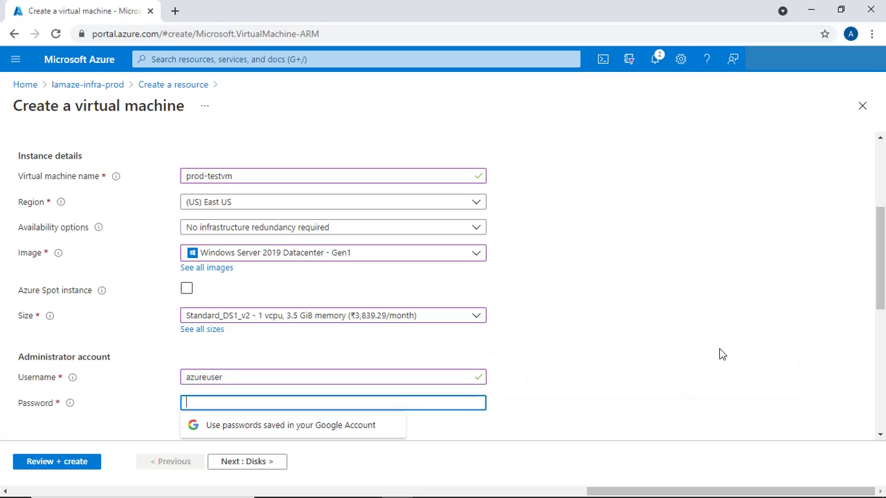
{"action": "type", "text": "••••••"}
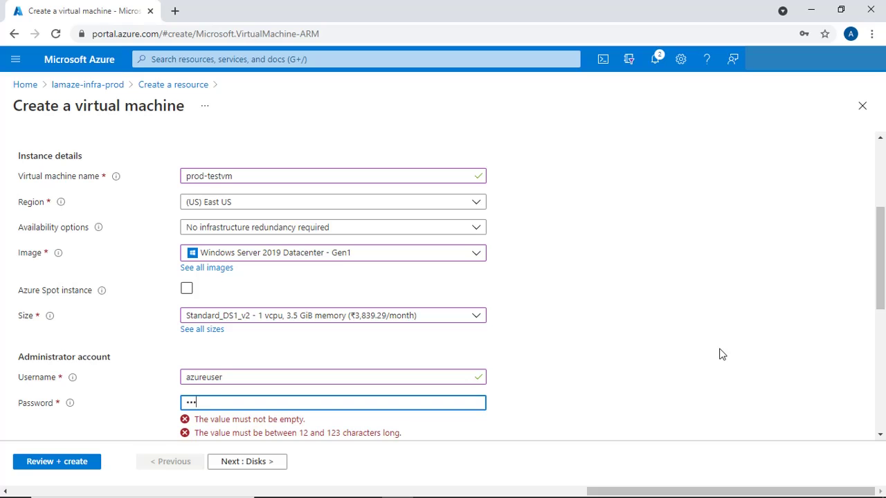
{"action": "type", "text": "••••••"}
{"action": "scroll", "coordinate": [713, 358], "scroll_direction": "down", "scroll_amount": 2}
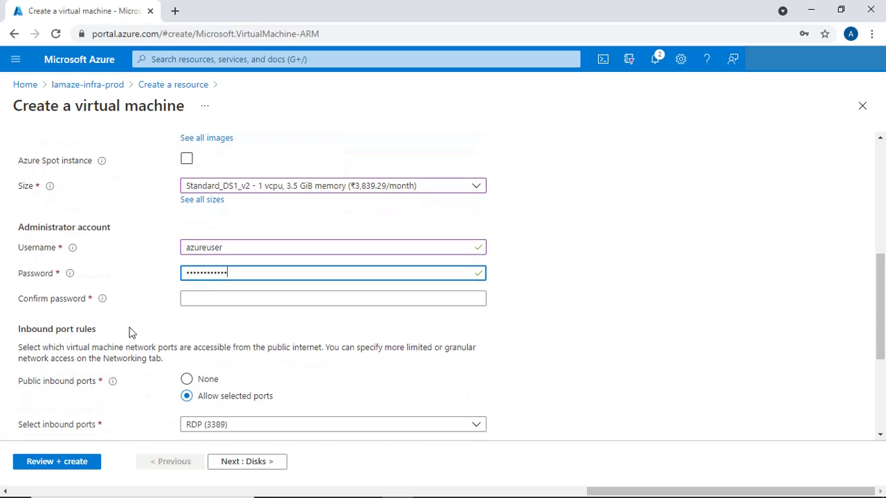
{"action": "left_click", "coordinate": [202, 294]}
{"action": "type", "text": "•"}
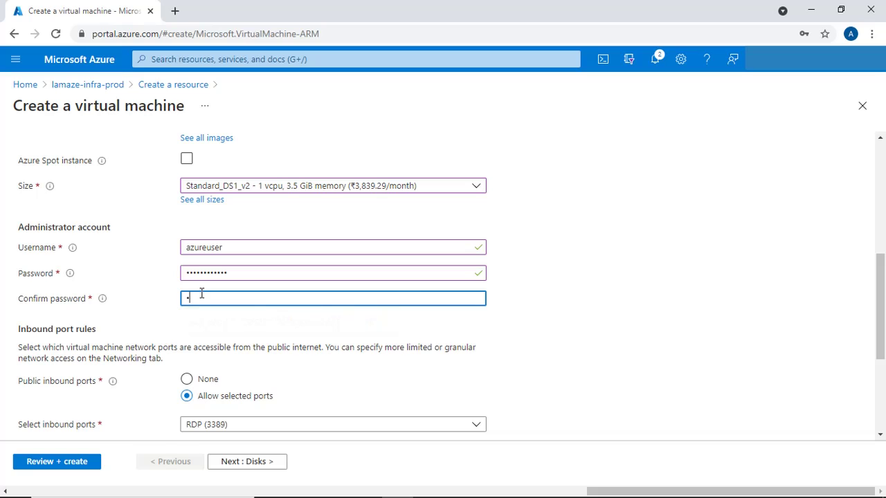
{"action": "type", "text": "••••••••••"}
Keep the remaining default settings, review the configuration summary and deploy the prod-testvm virtual machine.
{"action": "scroll", "coordinate": [194, 318], "scroll_direction": "down", "scroll_amount": 1}
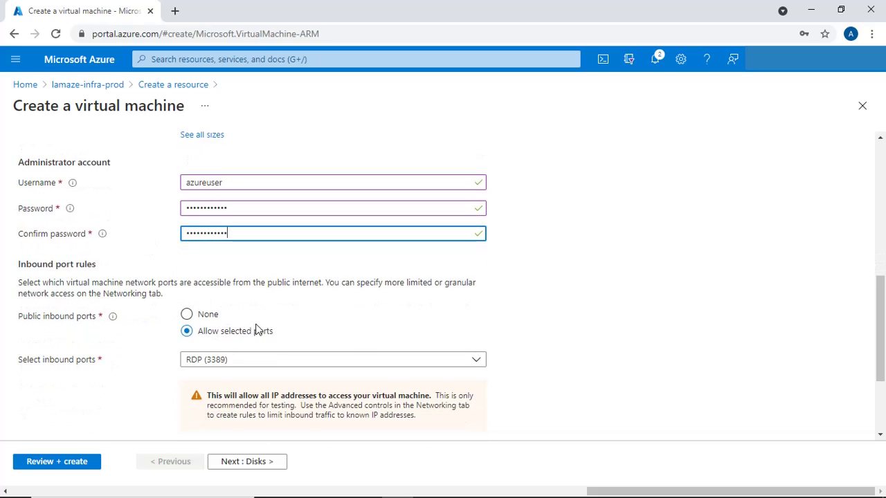
{"action": "scroll", "coordinate": [374, 355], "scroll_direction": "down", "scroll_amount": 1}
{"action": "scroll", "coordinate": [174, 326], "scroll_direction": "down", "scroll_amount": 1}
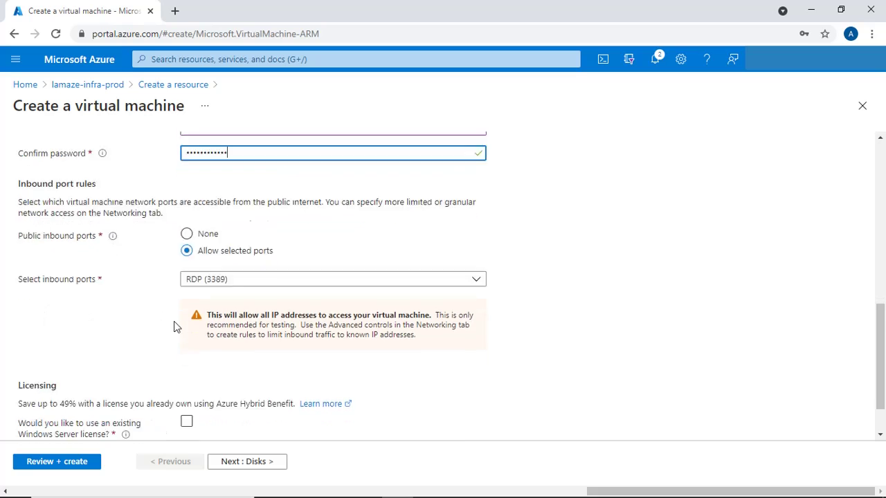
{"action": "scroll", "coordinate": [277, 377], "scroll_direction": "down", "scroll_amount": 1}
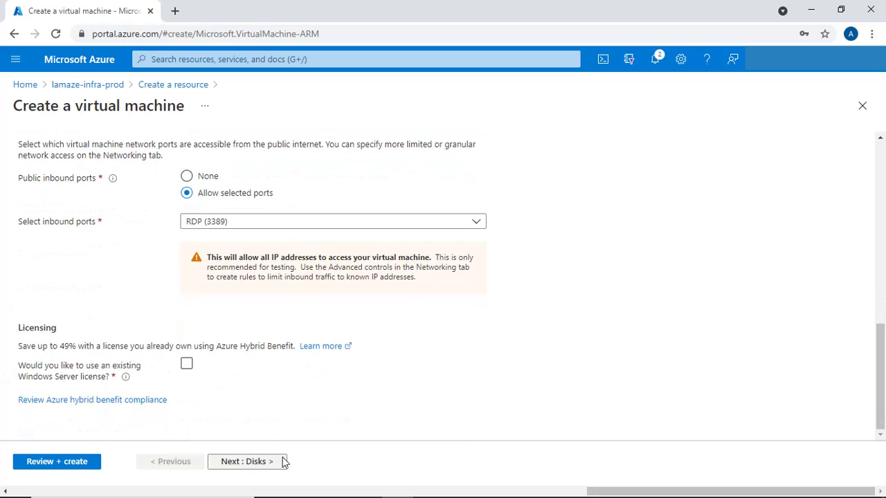
{"action": "left_click", "coordinate": [50, 461]}
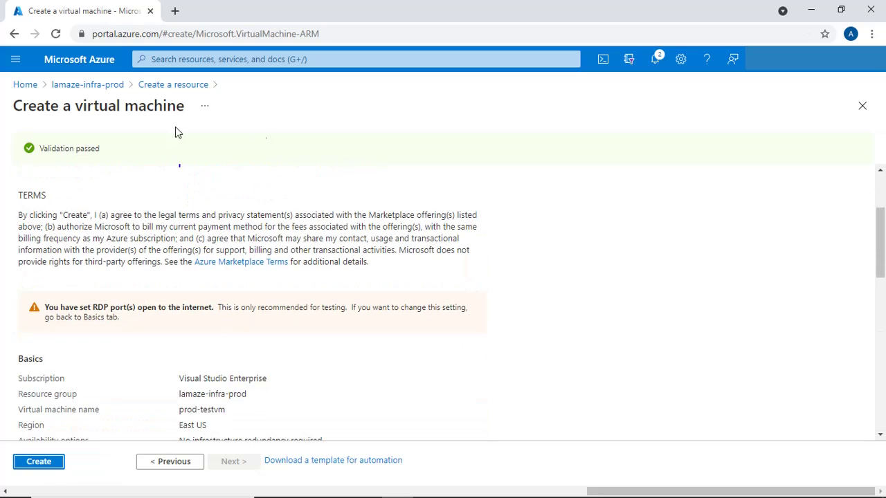
{"action": "scroll", "coordinate": [332, 360], "scroll_direction": "down", "scroll_amount": 7}
{"action": "scroll", "coordinate": [257, 350], "scroll_direction": "down", "scroll_amount": 2}
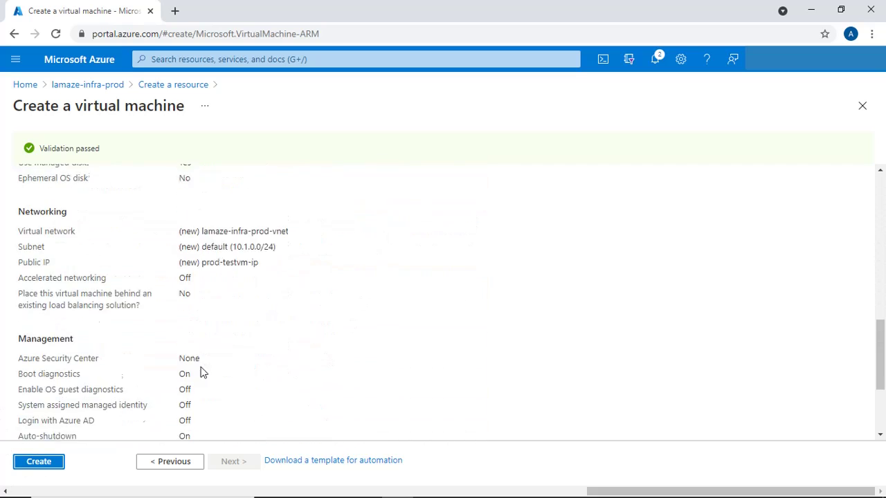
{"action": "left_click", "coordinate": [40, 462]}
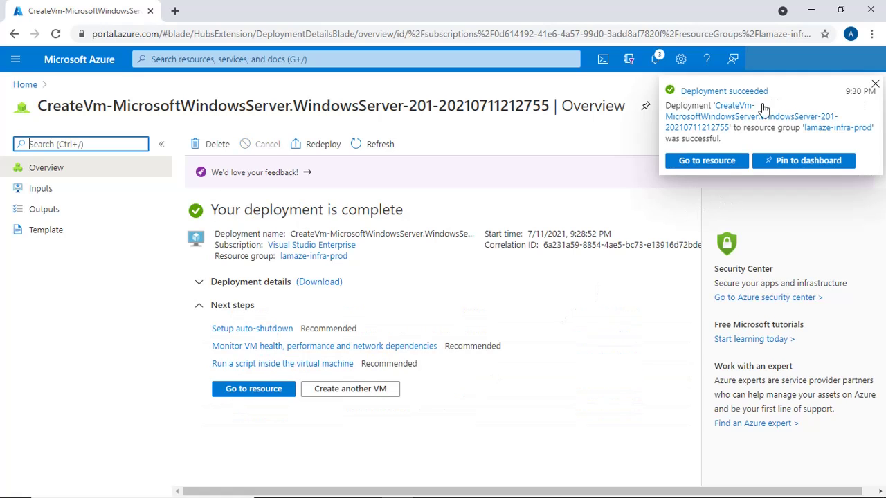
View the deployed prod-testvm overview, then open the lamaze-infra-prod resource group to examine its resources.
{"action": "left_click", "coordinate": [728, 166]}
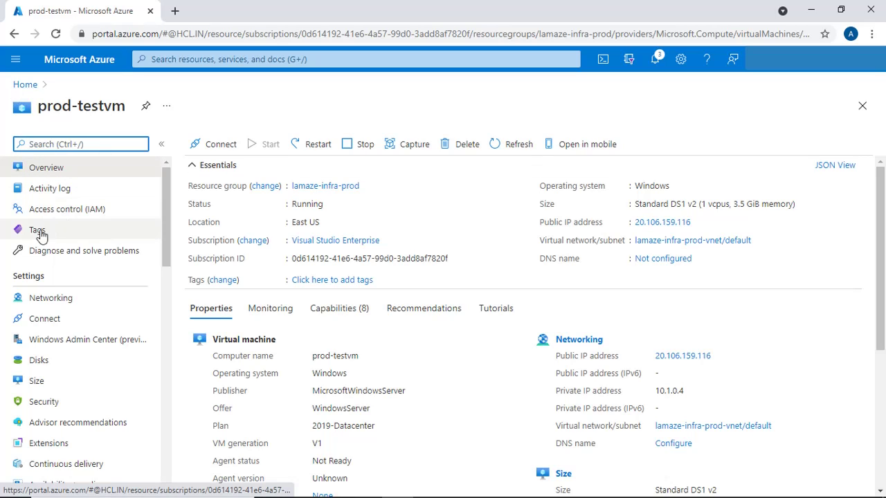
{"action": "left_click", "coordinate": [25, 86]}
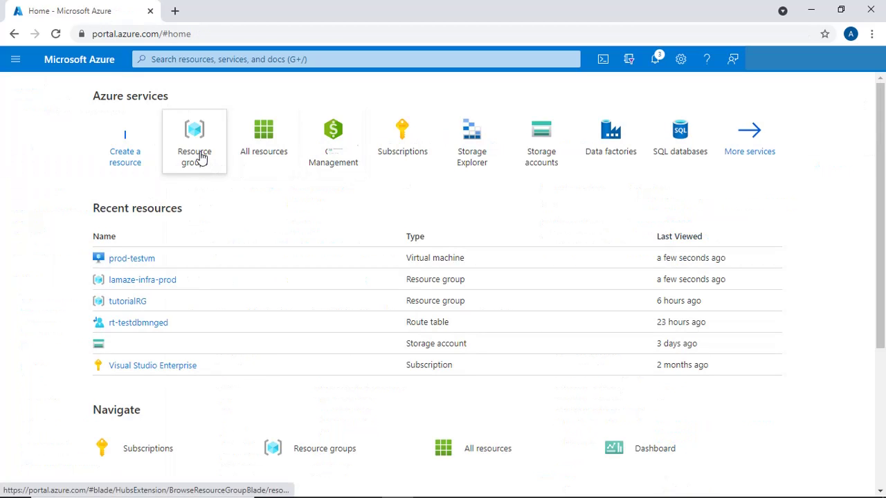
{"action": "left_click", "coordinate": [199, 157]}
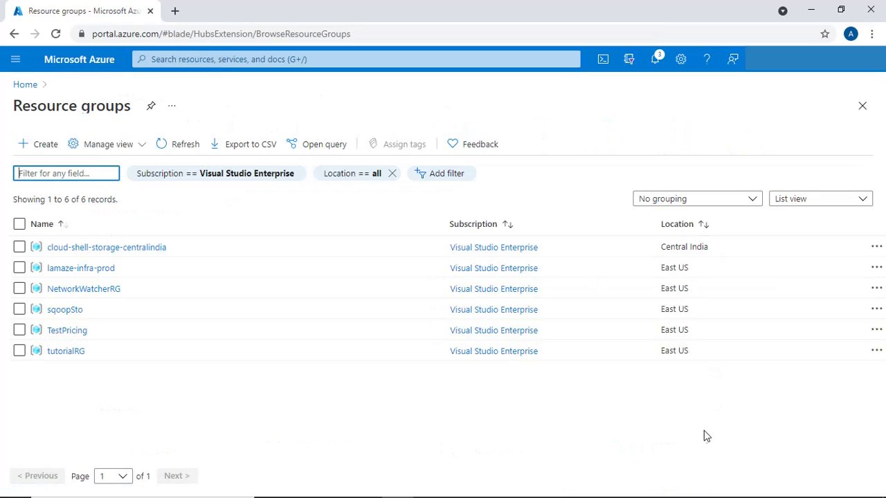
{"action": "left_click", "coordinate": [83, 269]}
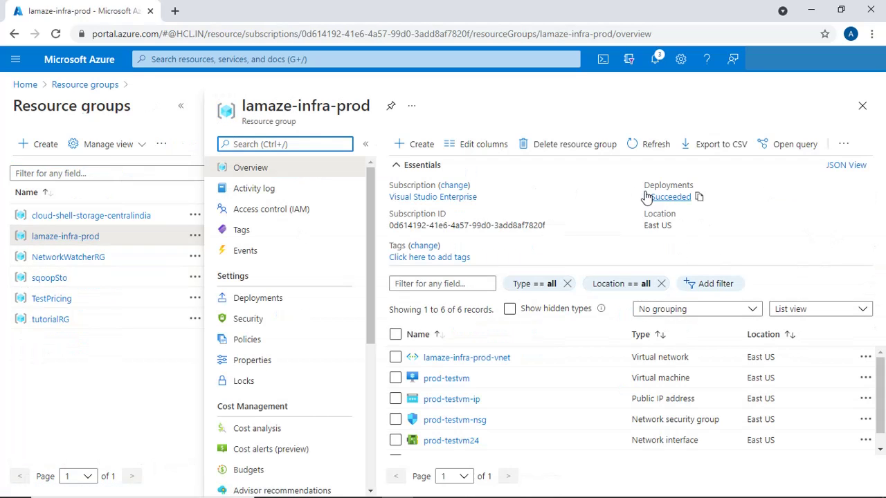
Change the lamaze-infra-prod resource list's columns from Type and Location to Tags and Type, then save the column layout.
{"action": "scroll", "coordinate": [608, 404], "scroll_direction": "down", "scroll_amount": 1}
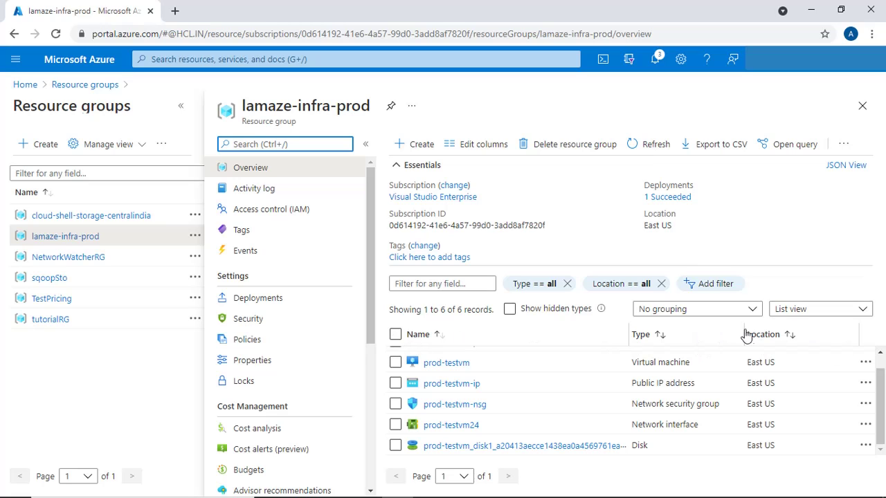
{"action": "left_click", "coordinate": [503, 152]}
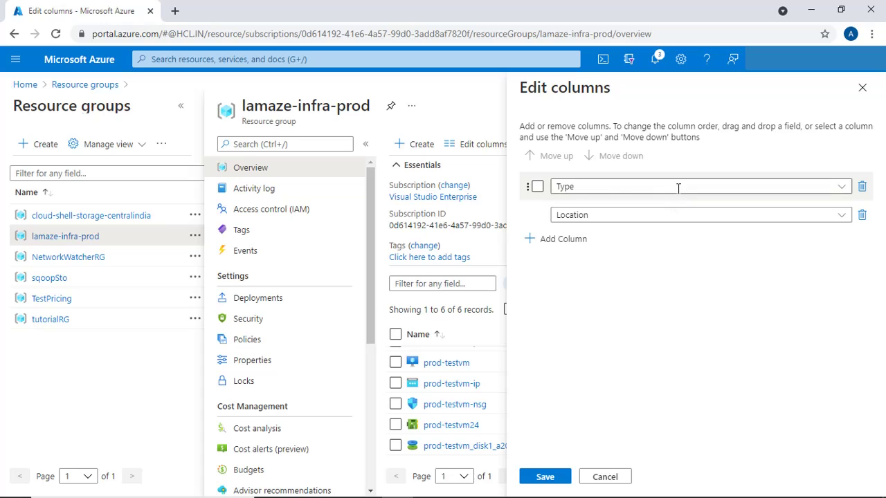
{"action": "left_click", "coordinate": [841, 188]}
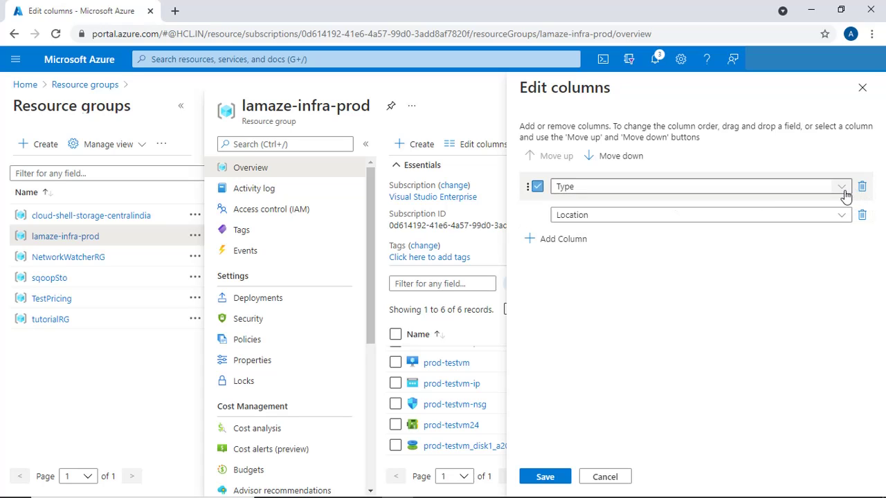
{"action": "left_click", "coordinate": [844, 194]}
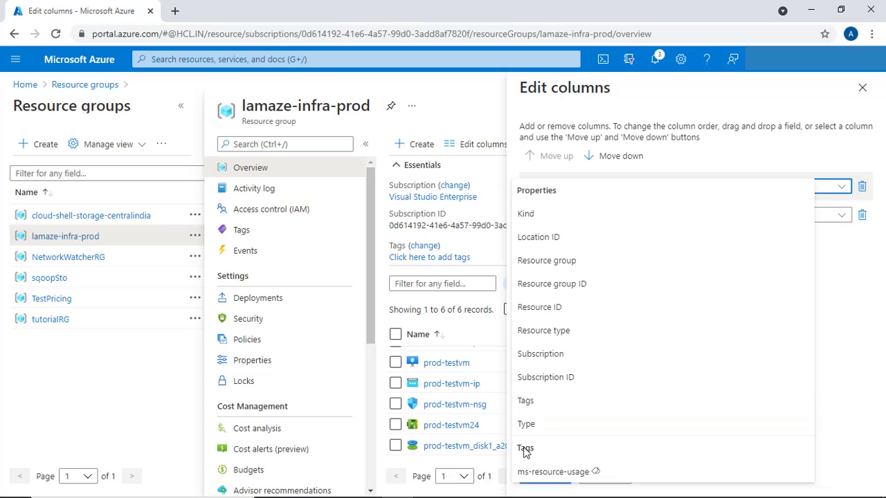
{"action": "left_click", "coordinate": [526, 404]}
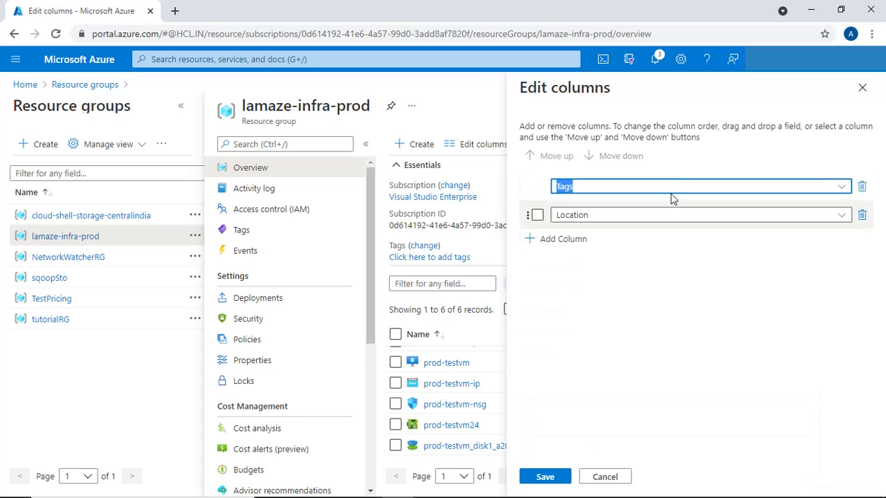
{"action": "left_click", "coordinate": [682, 214]}
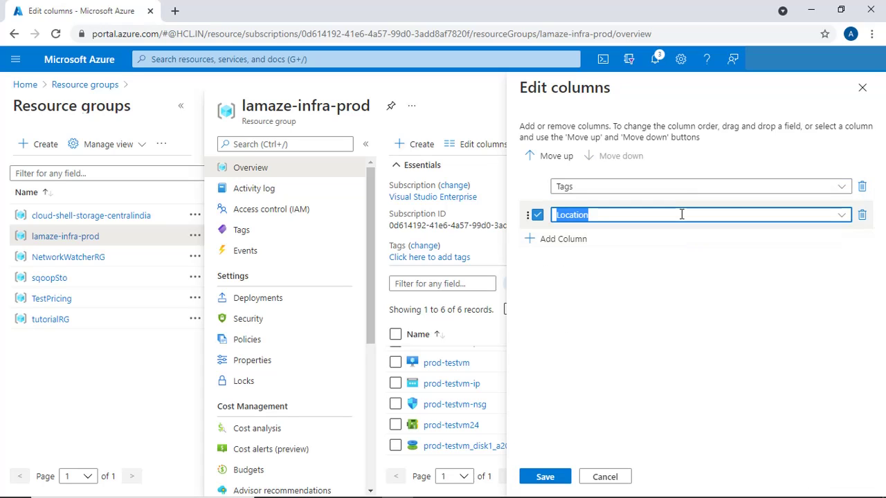
{"action": "left_click", "coordinate": [843, 215]}
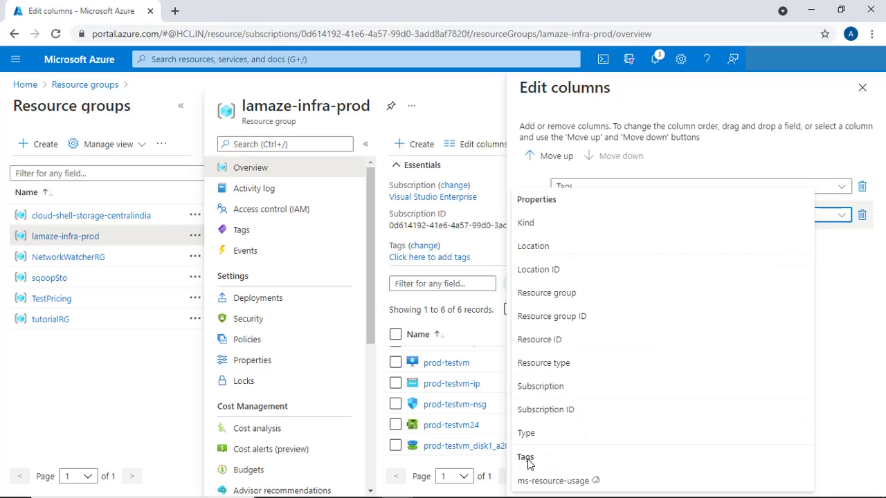
{"action": "left_click", "coordinate": [526, 434]}
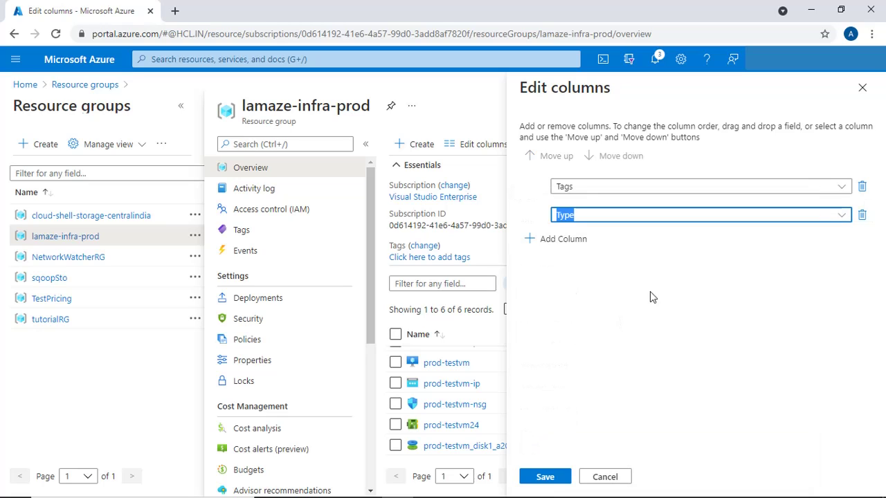
{"action": "left_click", "coordinate": [550, 480]}
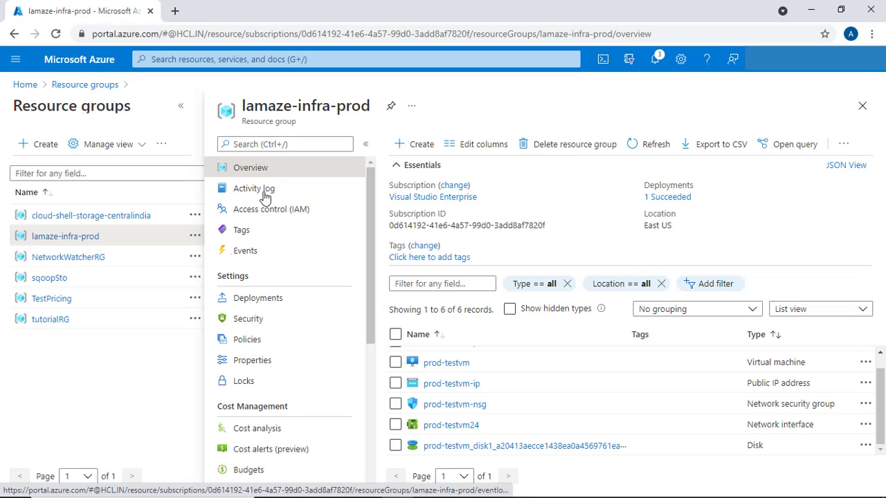
Add a tag named Env with the value prod to the lamaze-infra-prod resource group and apply it.
{"action": "left_click", "coordinate": [242, 231]}
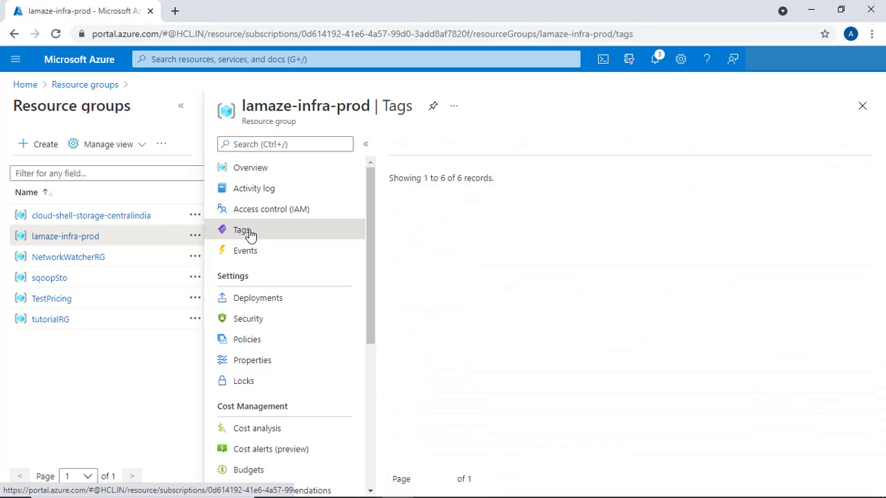
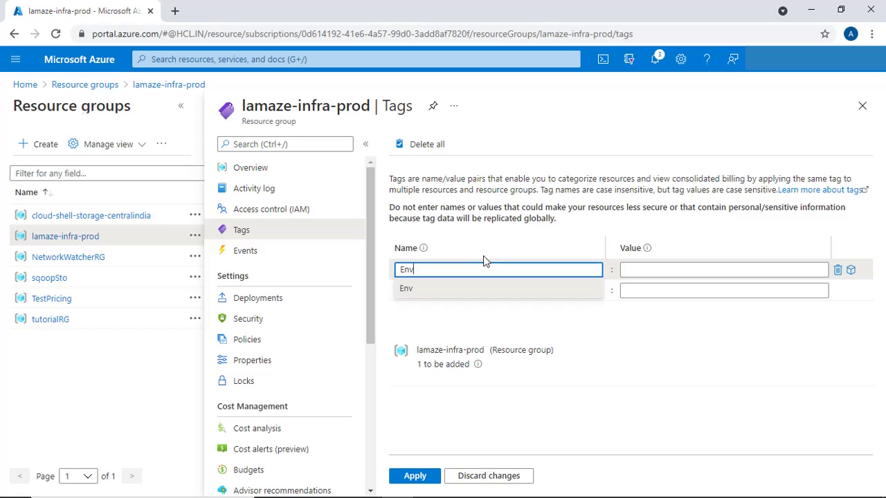
{"action": "left_click", "coordinate": [678, 269]}
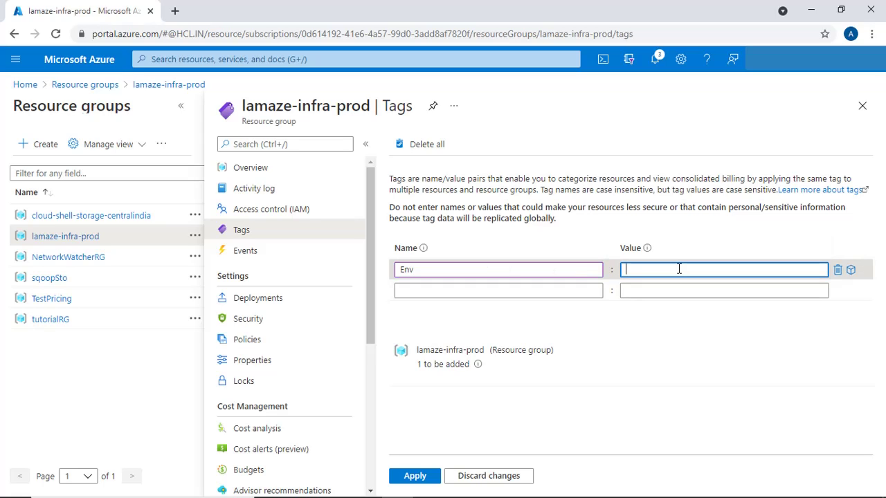
{"action": "type", "text": "prod"}
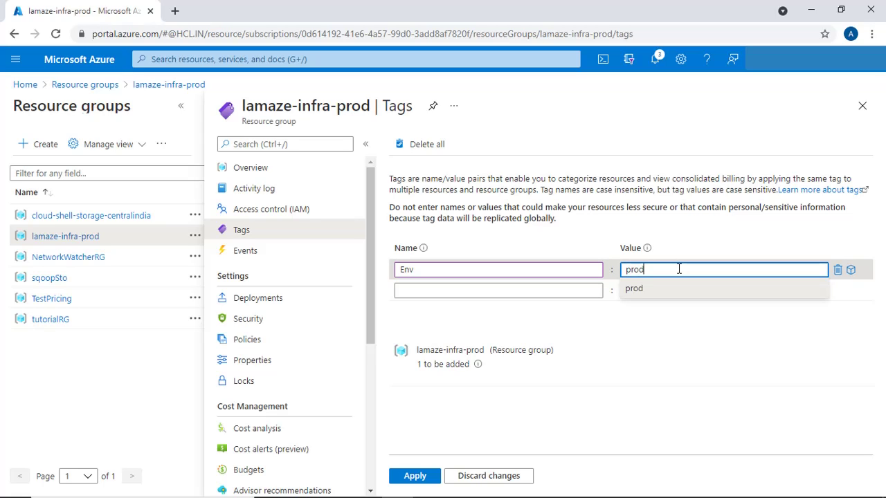
{"action": "left_click", "coordinate": [424, 477]}
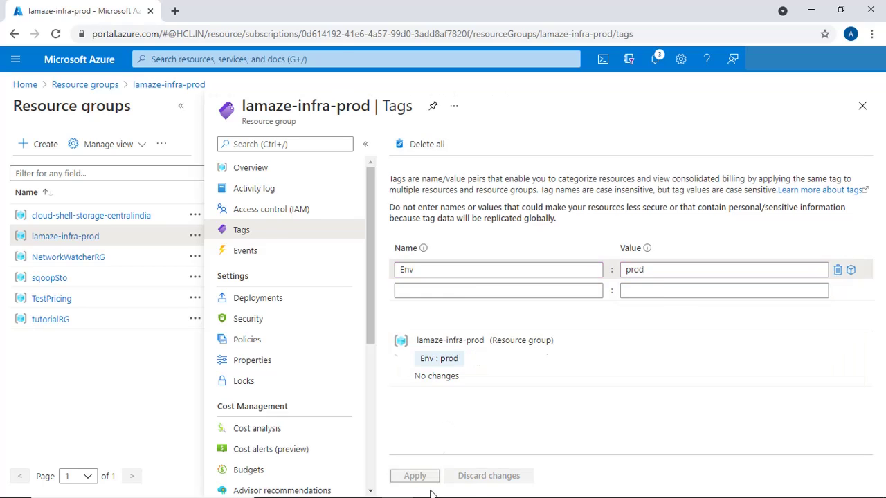
Return to the list of all resource groups and set its columns to Tags and Type, saving the layout.
{"action": "left_click", "coordinate": [84, 84]}
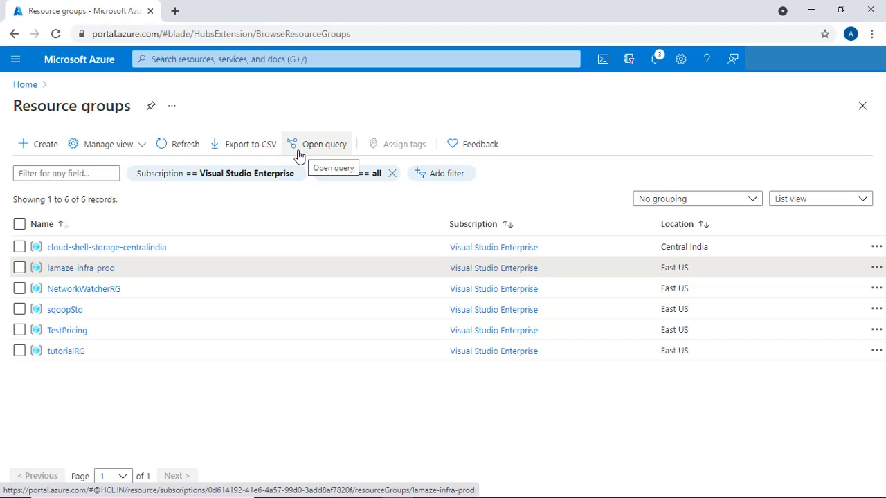
{"action": "left_click", "coordinate": [141, 148]}
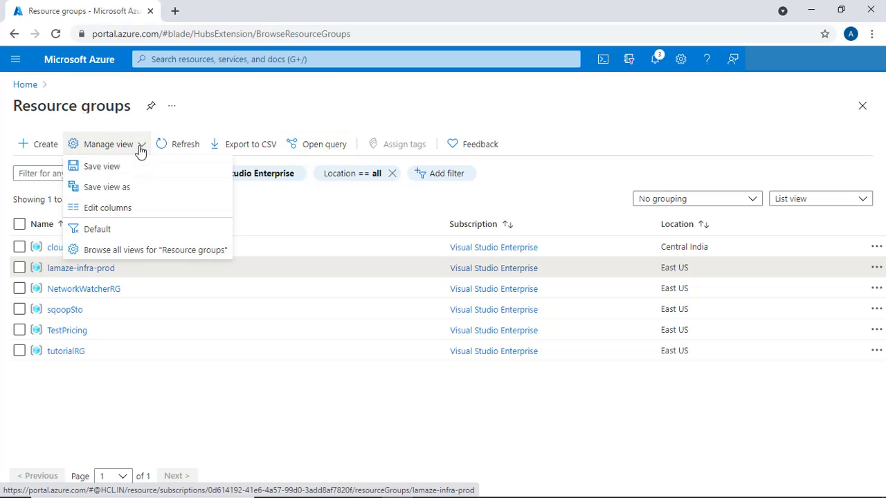
{"action": "left_click", "coordinate": [123, 208]}
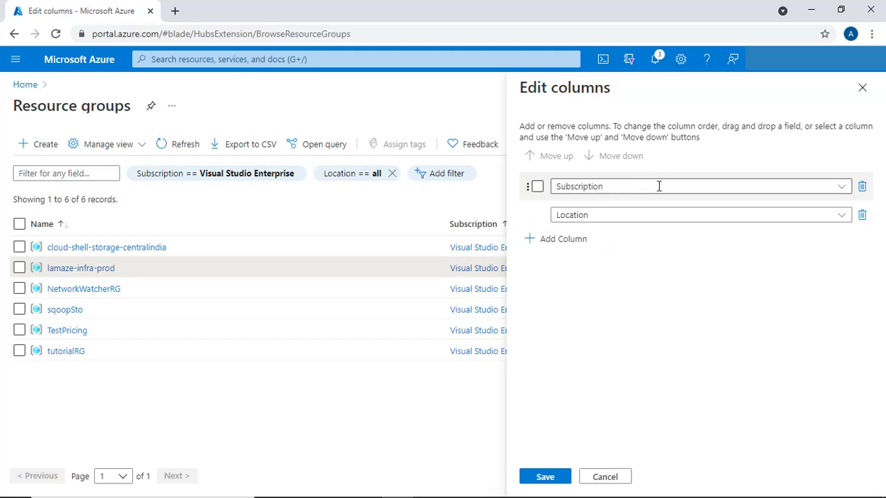
{"action": "left_click", "coordinate": [840, 187]}
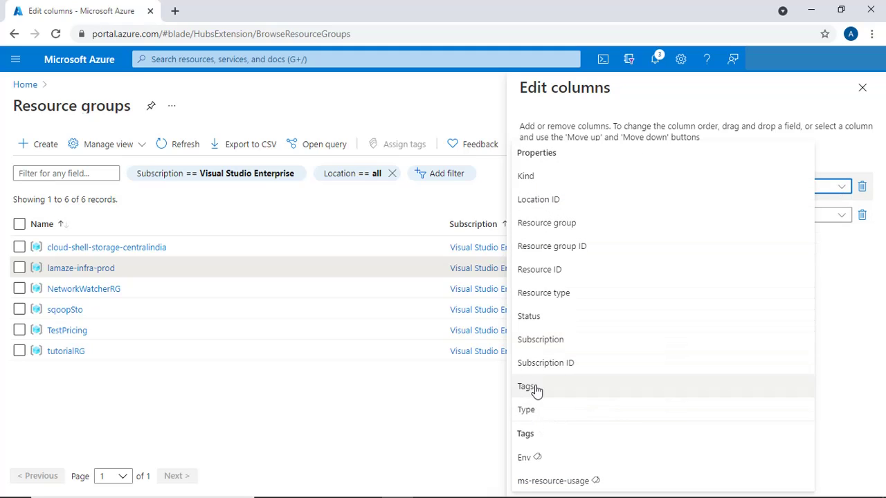
{"action": "left_click", "coordinate": [536, 387]}
{"action": "left_click", "coordinate": [822, 214]}
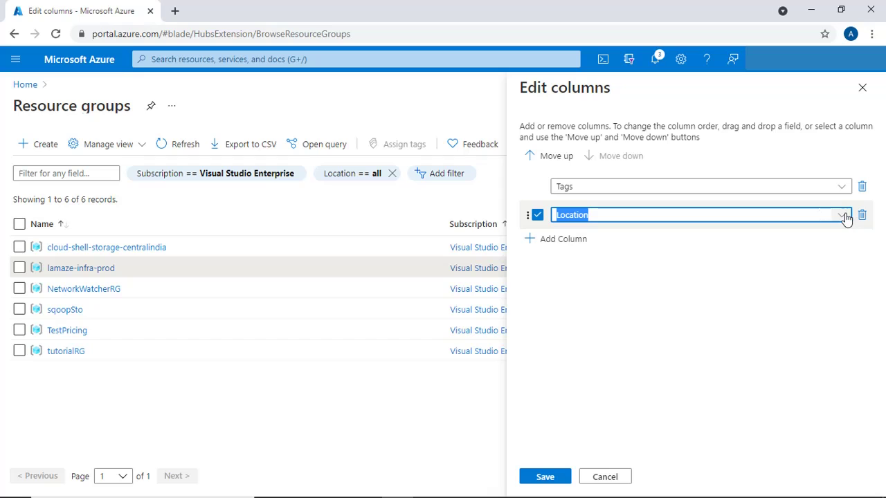
{"action": "left_click", "coordinate": [844, 217]}
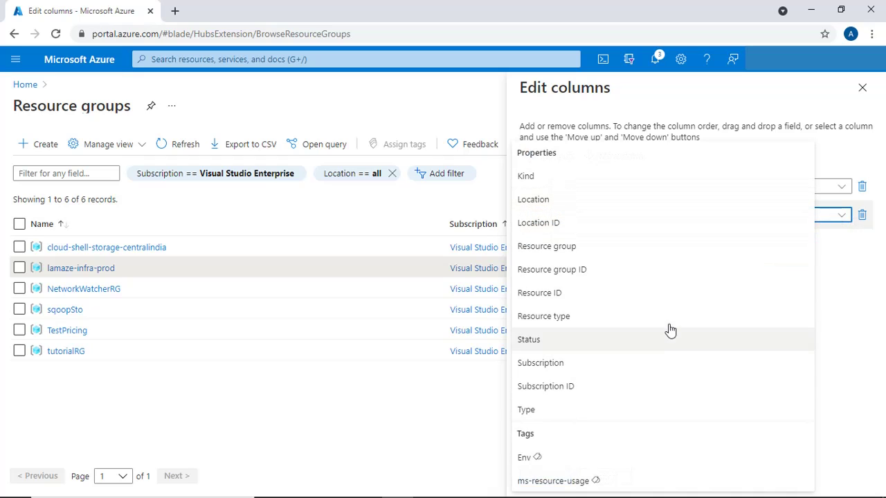
{"action": "left_click", "coordinate": [545, 413]}
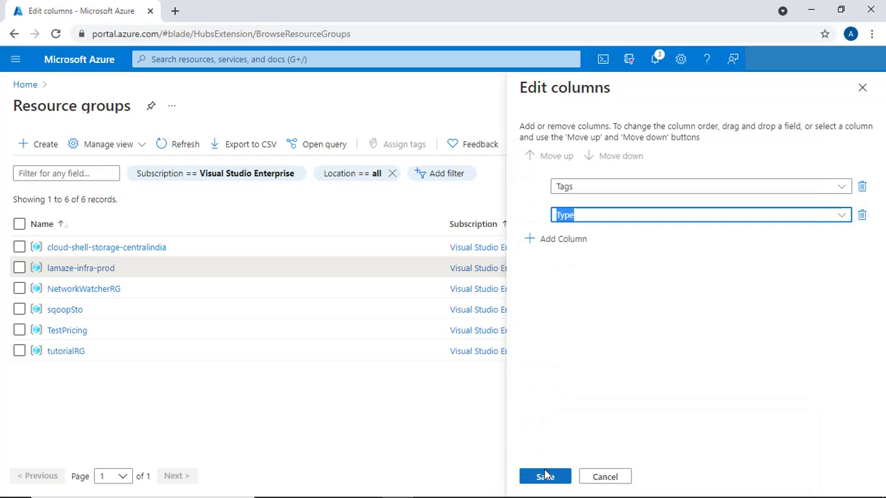
{"action": "left_click", "coordinate": [545, 476]}
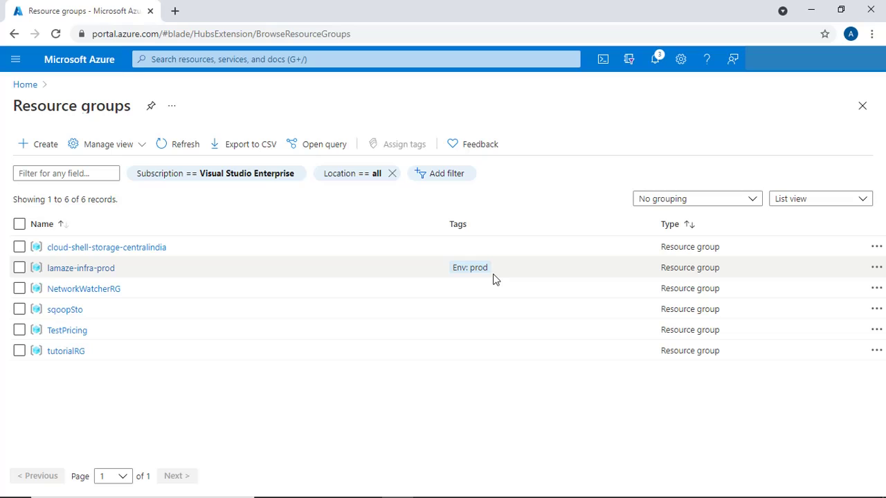
Reopen the lamaze-infra-prod resource group, add a tag named Department with the value Marketing and apply it.
{"action": "left_click", "coordinate": [104, 270]}
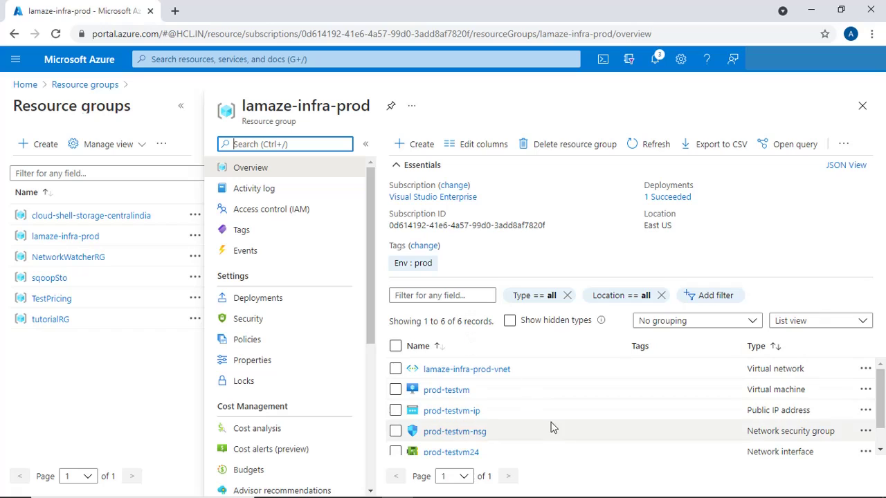
{"action": "left_click", "coordinate": [395, 390]}
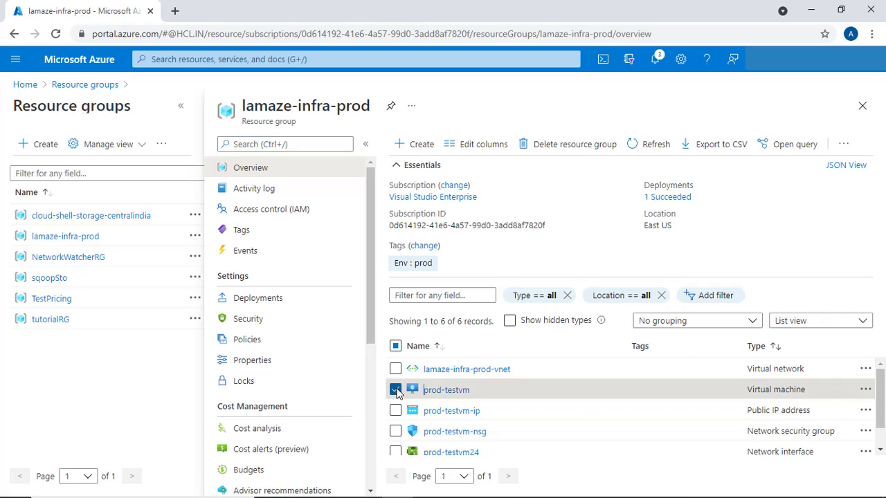
{"action": "left_click", "coordinate": [249, 233]}
{"action": "left_click", "coordinate": [540, 290]}
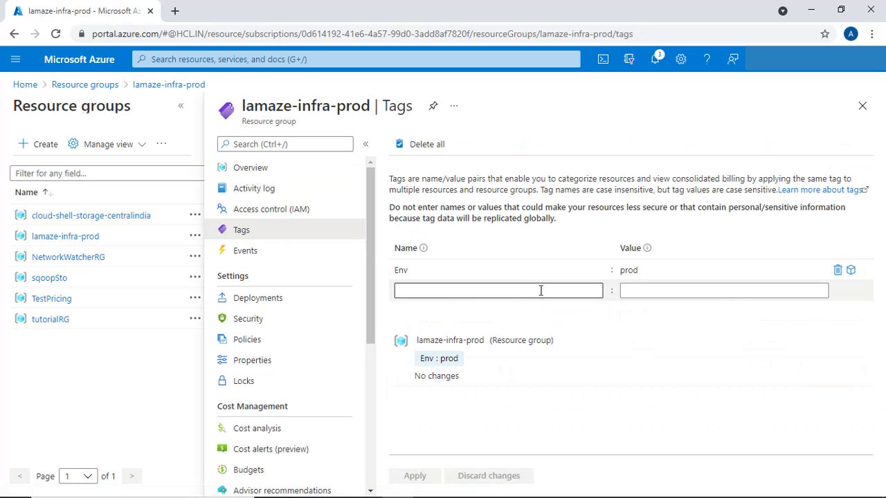
{"action": "type", "text": "Dep"}
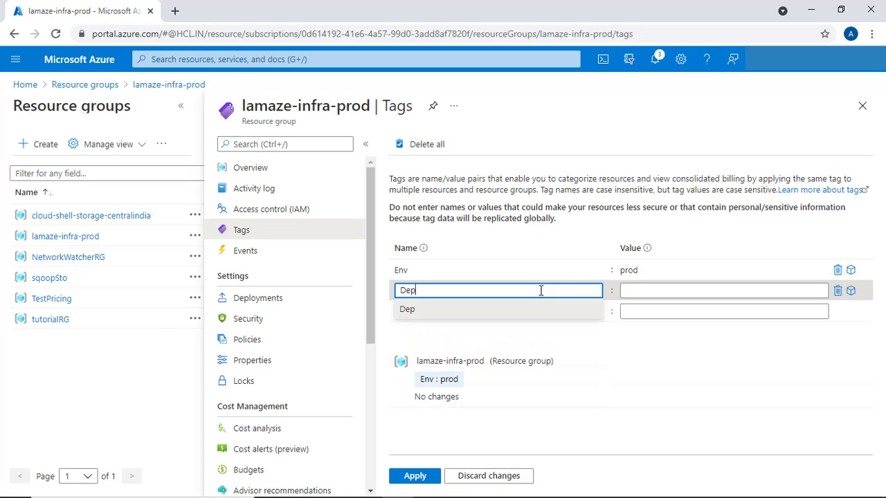
{"action": "type", "text": "artment"}
{"action": "key", "text": "Tab"}
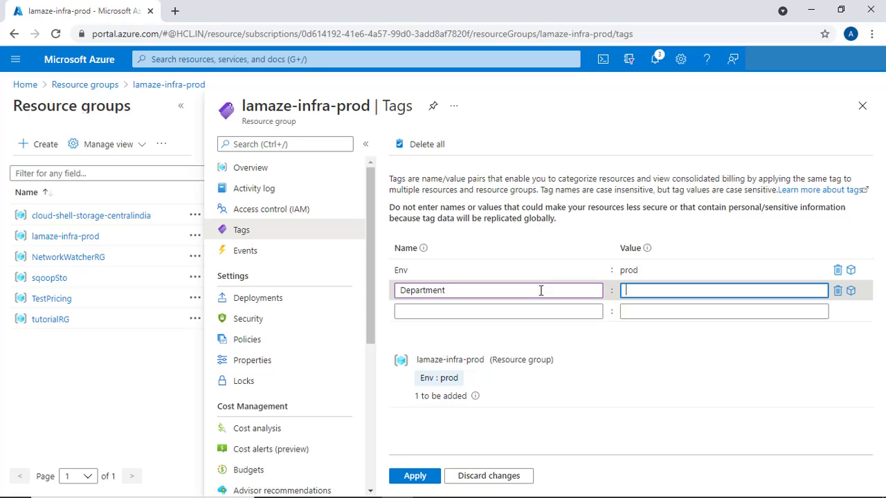
{"action": "type", "text": "Marketing"}
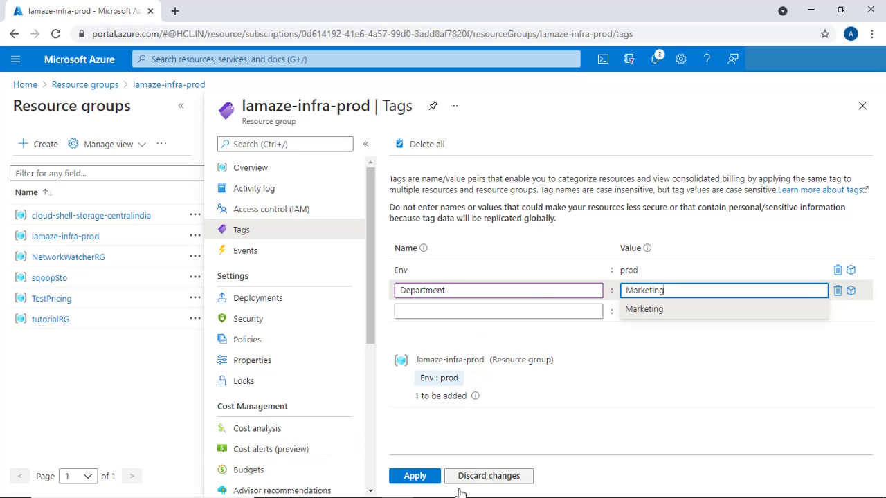
{"action": "left_click", "coordinate": [424, 478]}
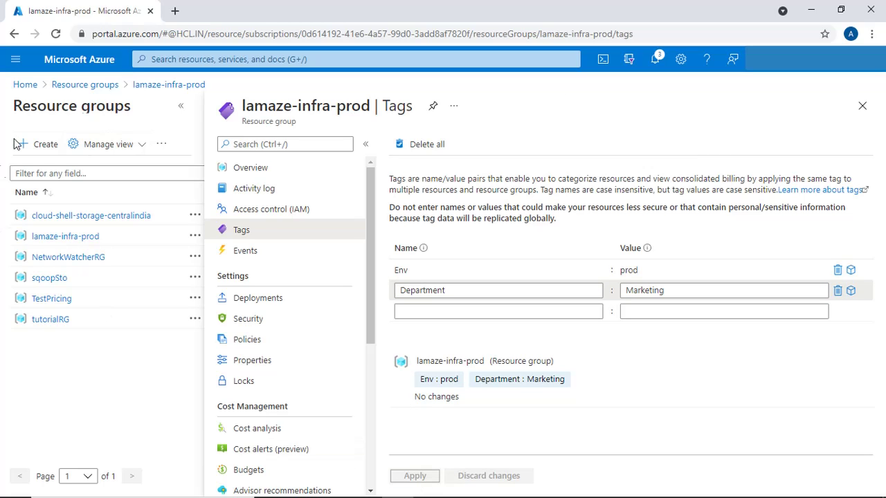
Reopen the lamaze-infra-prod overview from the resource groups list and reload the page to check the tags on the group and its resources.
{"action": "left_click", "coordinate": [90, 87]}
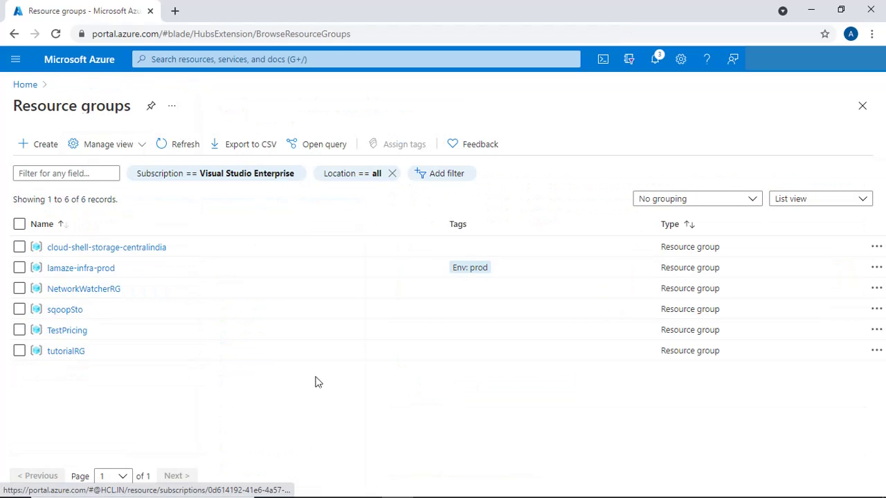
{"action": "left_click", "coordinate": [81, 270]}
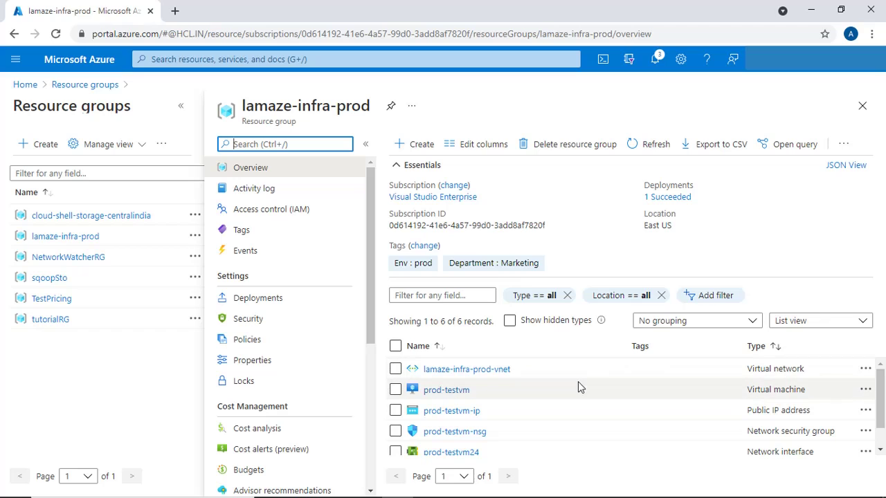
{"action": "left_click", "coordinate": [452, 30]}
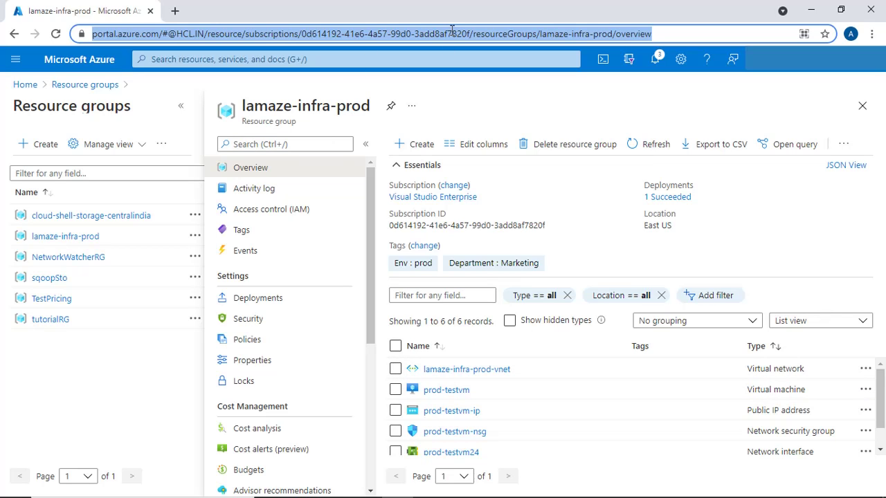
{"action": "key", "text": "Return"}
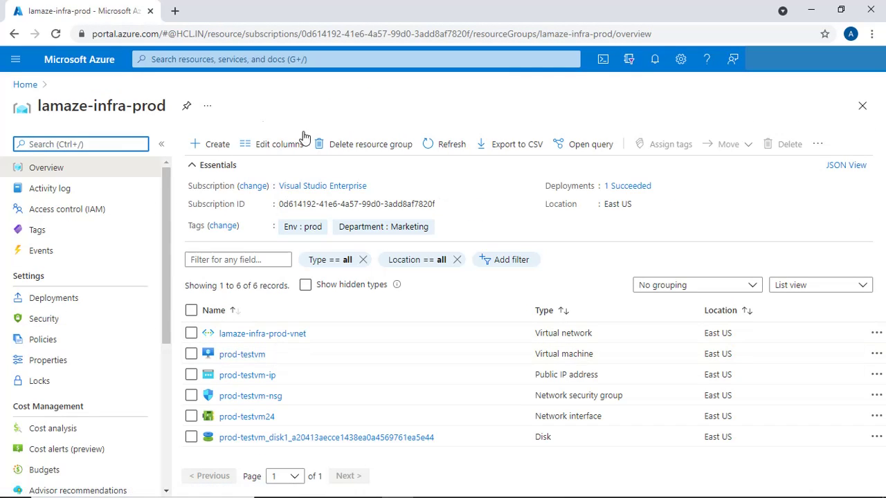
Set the columns of the lamaze-infra-prod resource list to Tags and Type and save the layout.
{"action": "left_click", "coordinate": [283, 144]}
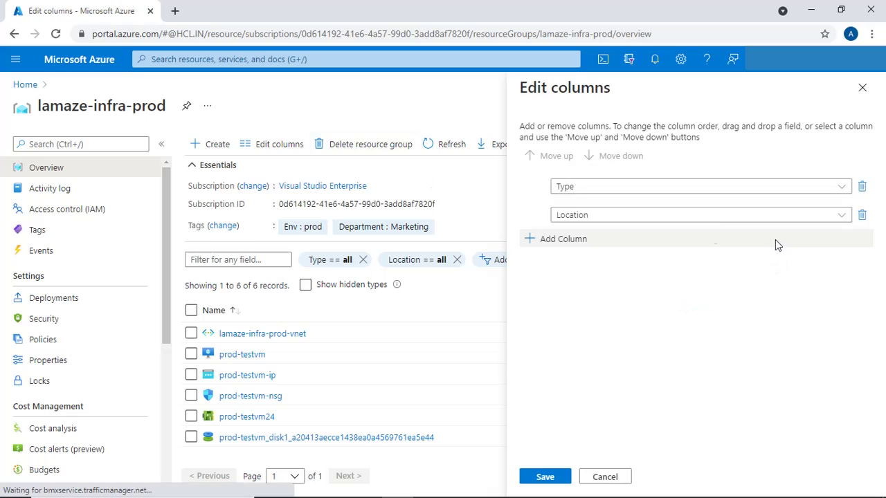
{"action": "left_click", "coordinate": [651, 186]}
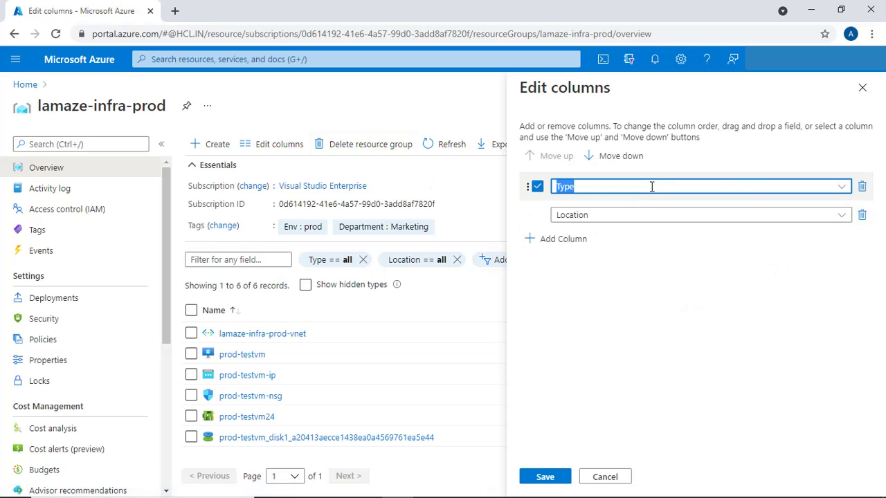
{"action": "left_click", "coordinate": [843, 187]}
{"action": "left_click", "coordinate": [526, 364]}
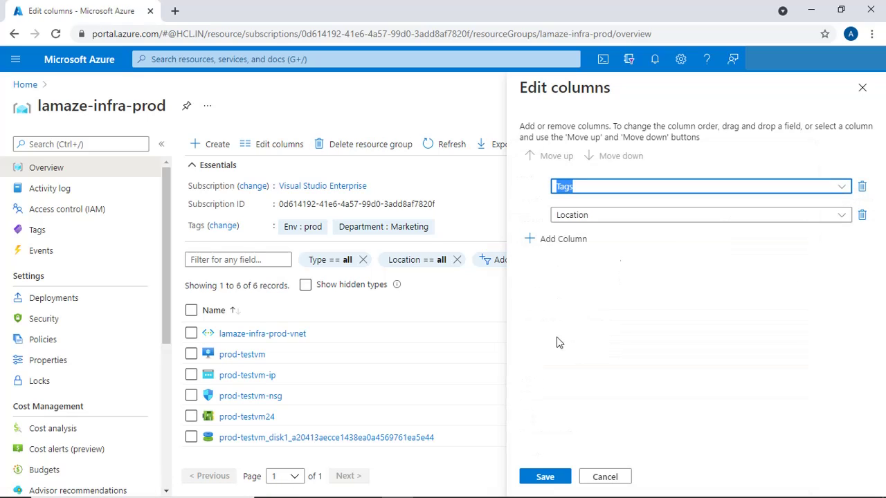
{"action": "left_click", "coordinate": [636, 217]}
{"action": "left_click", "coordinate": [842, 217]}
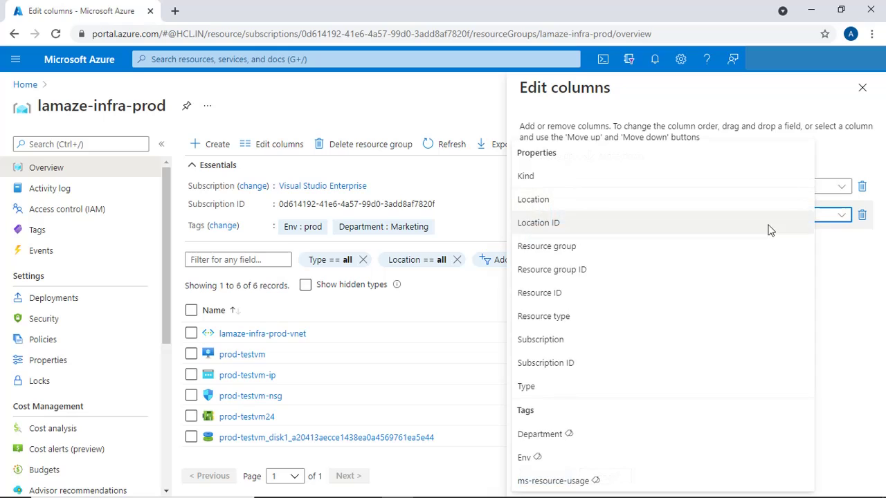
{"action": "left_click", "coordinate": [526, 386]}
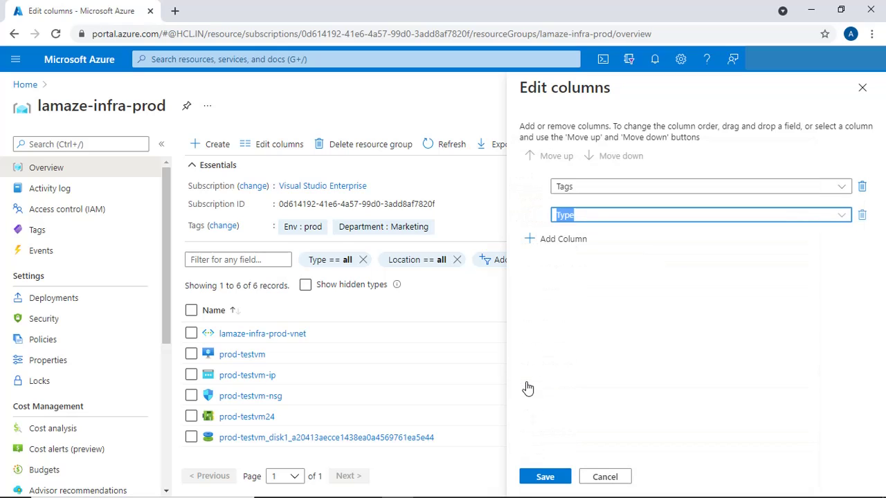
{"action": "left_click", "coordinate": [547, 475]}
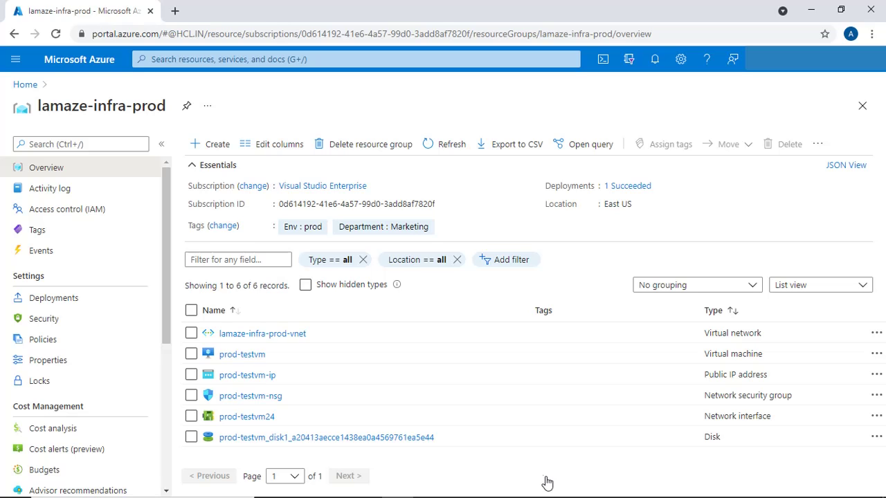
Open the lamaze-infra-prod-vnet virtual network, add a tag named Department with the value Marketing and apply it.
{"action": "left_click", "coordinate": [269, 336]}
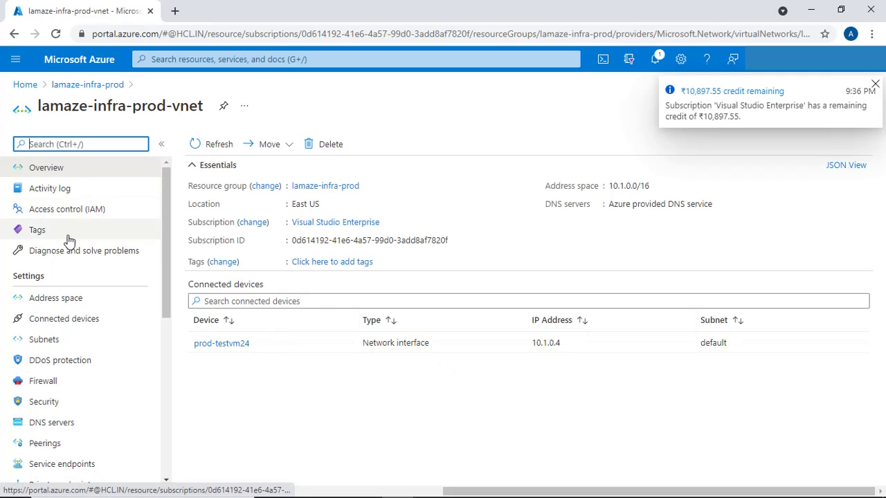
{"action": "left_click", "coordinate": [38, 231]}
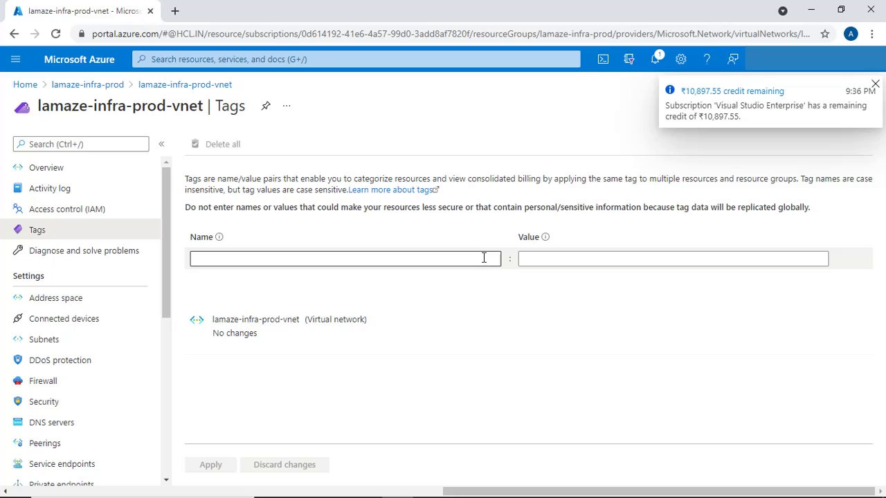
{"action": "left_click", "coordinate": [483, 257]}
{"action": "type", "text": "De"}
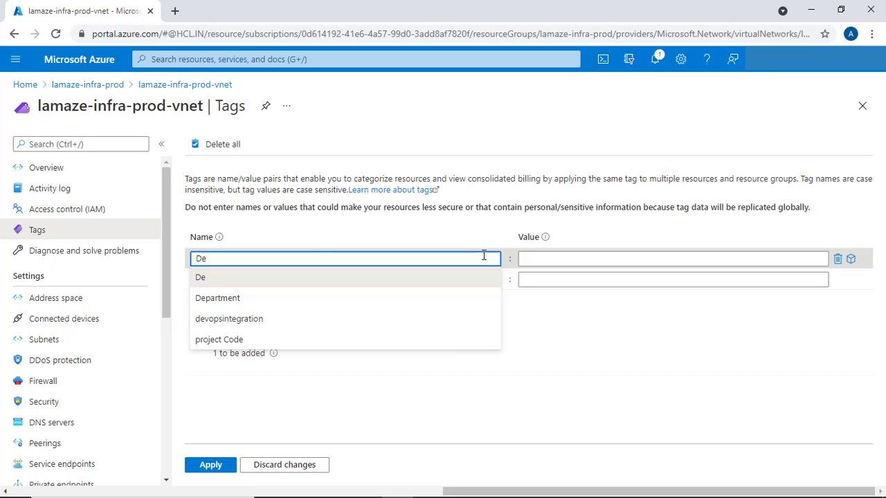
{"action": "left_click", "coordinate": [240, 298]}
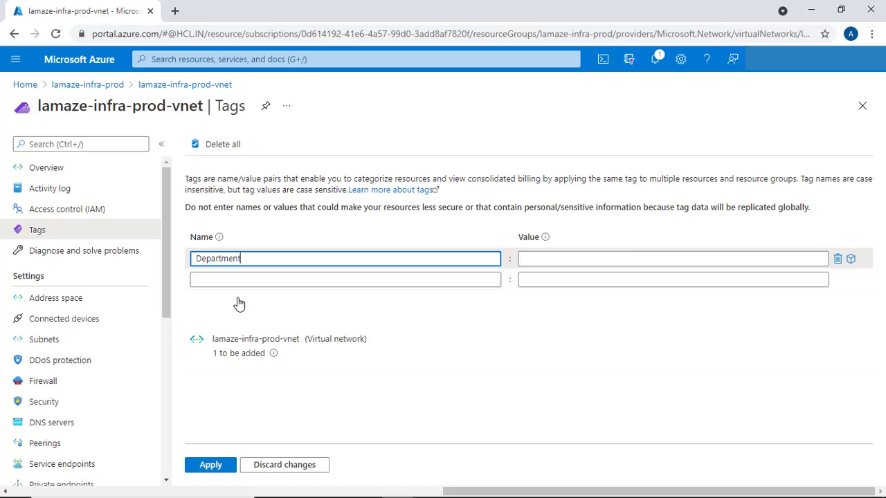
{"action": "left_click", "coordinate": [640, 259]}
{"action": "left_click", "coordinate": [625, 278]}
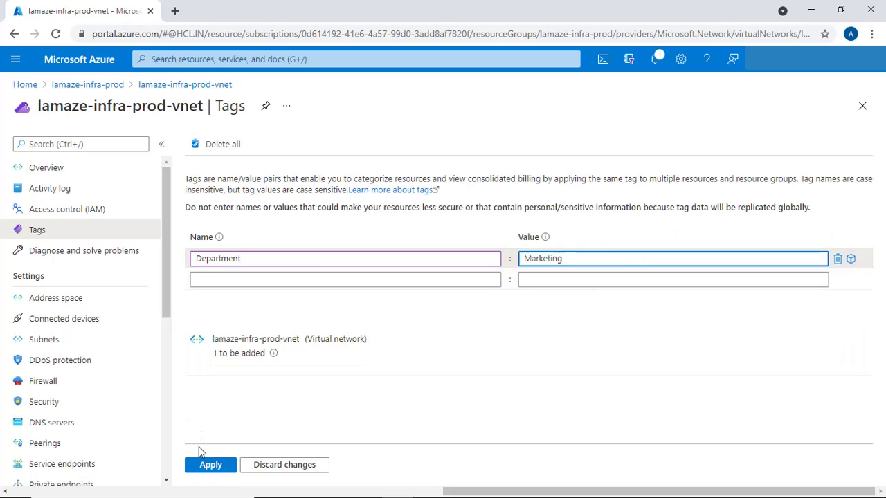
{"action": "left_click", "coordinate": [212, 465]}
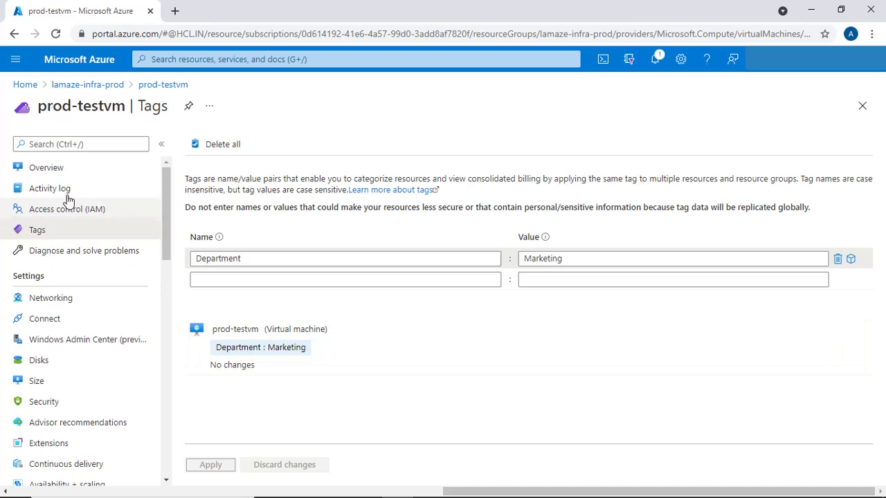
Return from prod-testvm to the lamaze-infra-prod overview, replace the Type and Location columns with Tags and Type, and save.
{"action": "left_click", "coordinate": [87, 85]}
{"action": "left_click", "coordinate": [281, 145]}
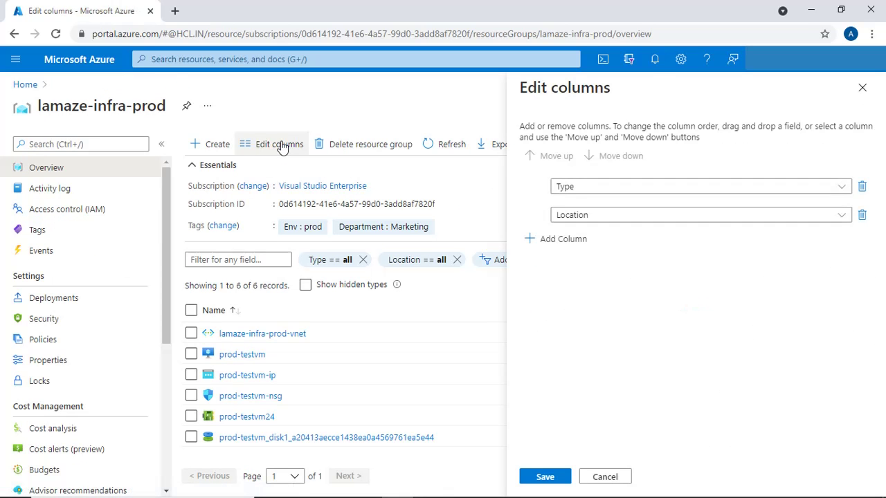
{"action": "left_click", "coordinate": [611, 191]}
{"action": "left_click", "coordinate": [842, 190]}
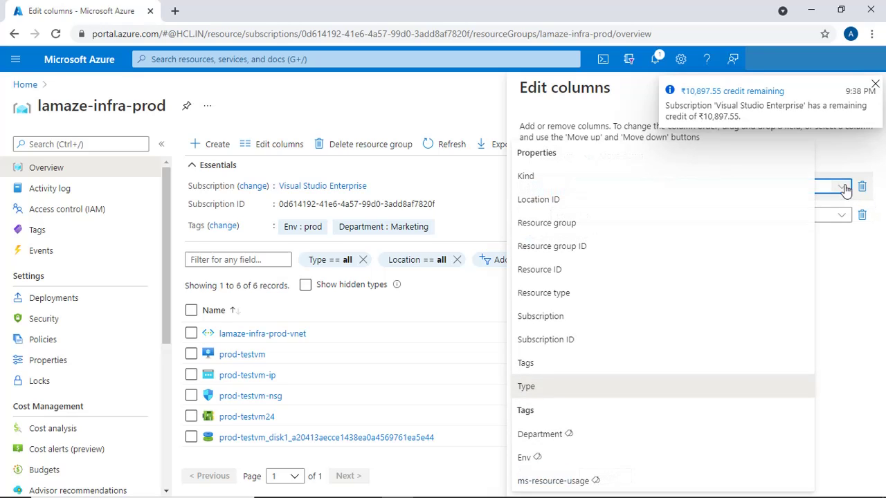
{"action": "left_click", "coordinate": [538, 364]}
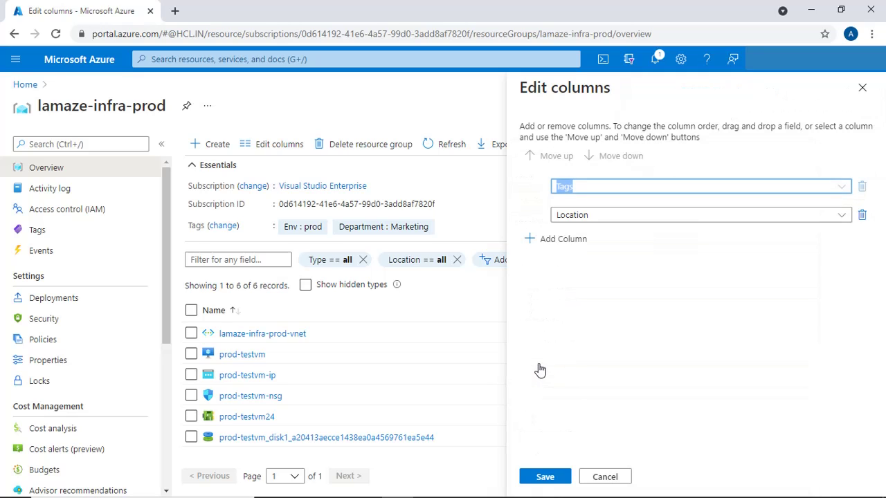
{"action": "left_click", "coordinate": [842, 215]}
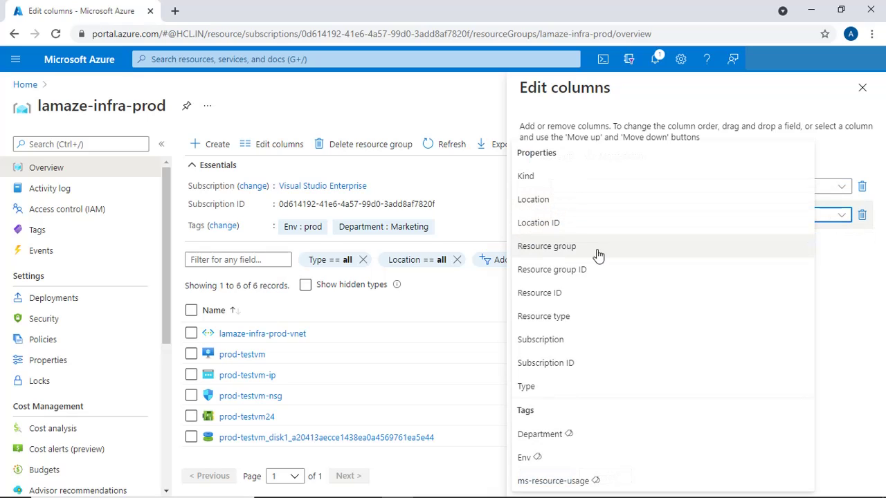
{"action": "left_click", "coordinate": [539, 387]}
{"action": "left_click", "coordinate": [544, 477]}
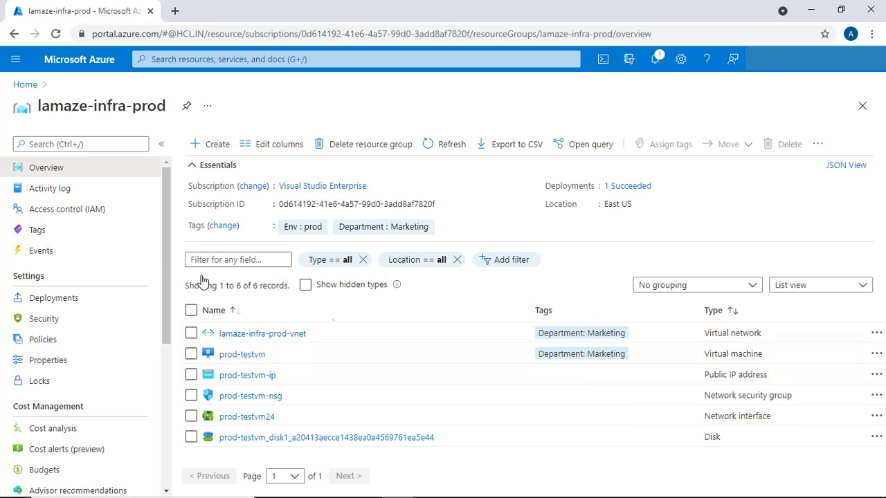
Reopen lamaze-infra-prod from the portal home, review the group's and resources' tags, and switch to the slide presentation.
{"action": "left_click", "coordinate": [32, 91]}
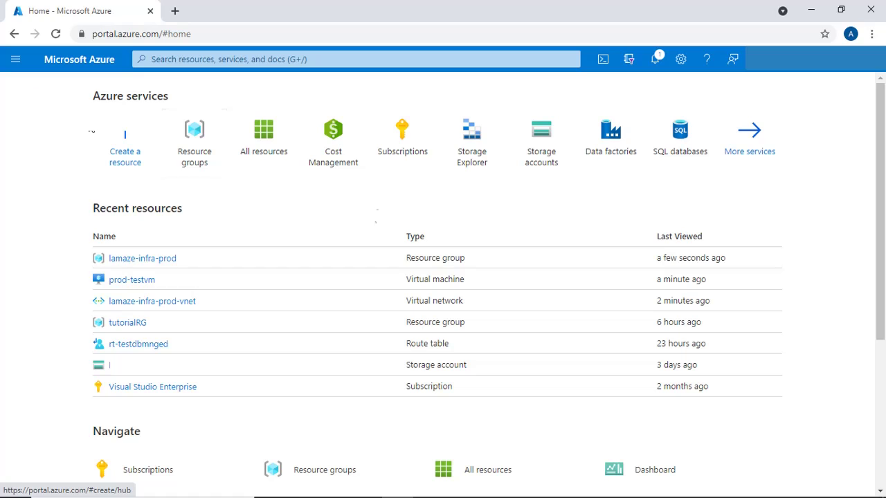
{"action": "left_click", "coordinate": [132, 261]}
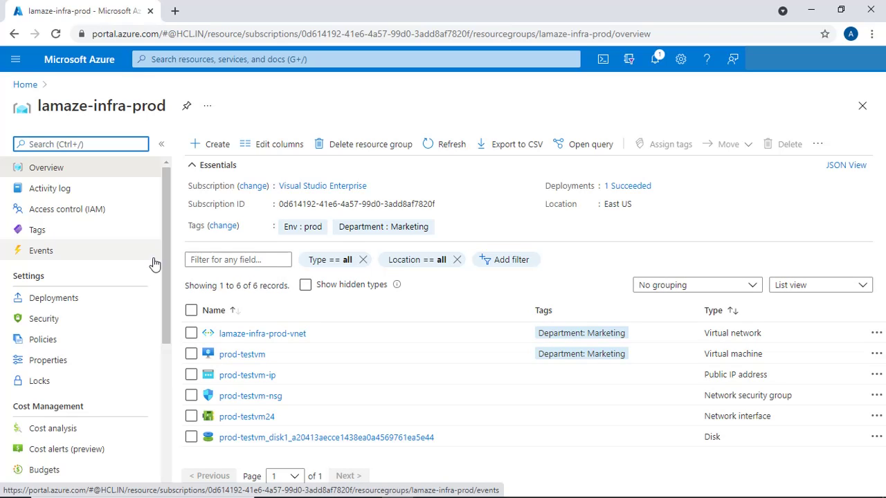
{"action": "left_click", "coordinate": [38, 231]}
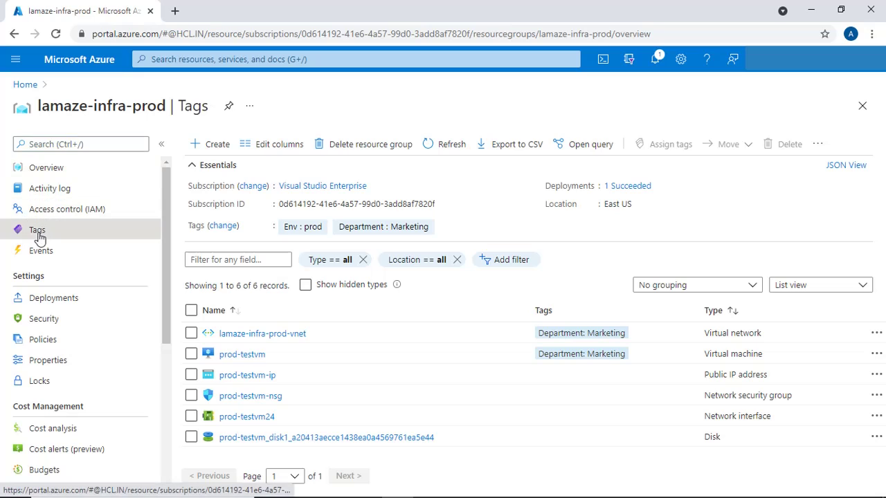
{"action": "left_click", "coordinate": [17, 35]}
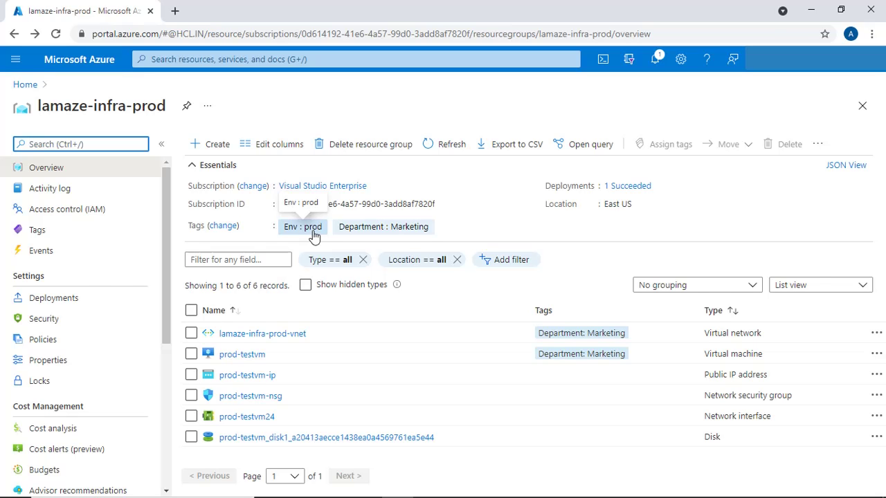
{"action": "key", "text": "alt+Tab"}
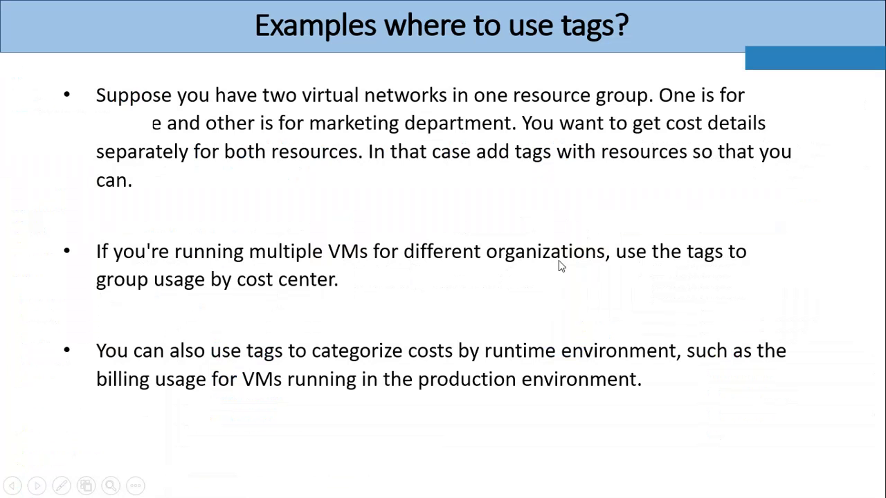